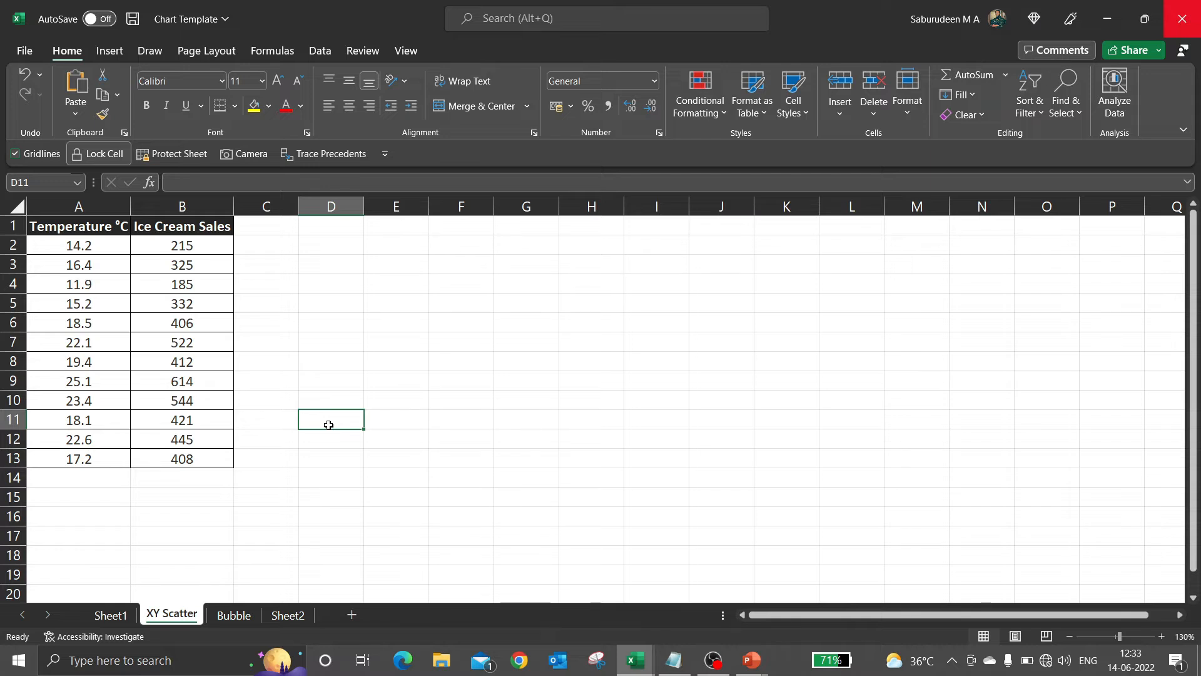
Examine the Temperature °C and Ice Cream Sales columns in A1:B13 and how their values pair up row by row.
key(ctrl+Left)
key(ctrl+Left)
key(ctrl+Up)
key(ctrl+shift+Down)
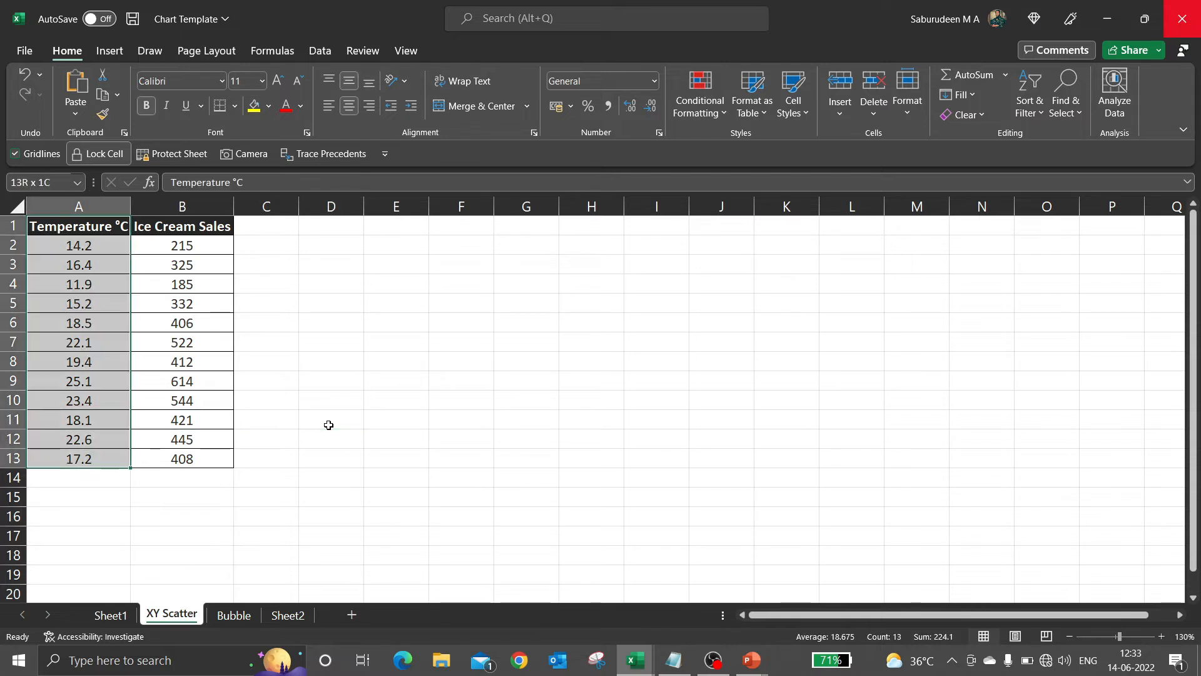
key(Right)
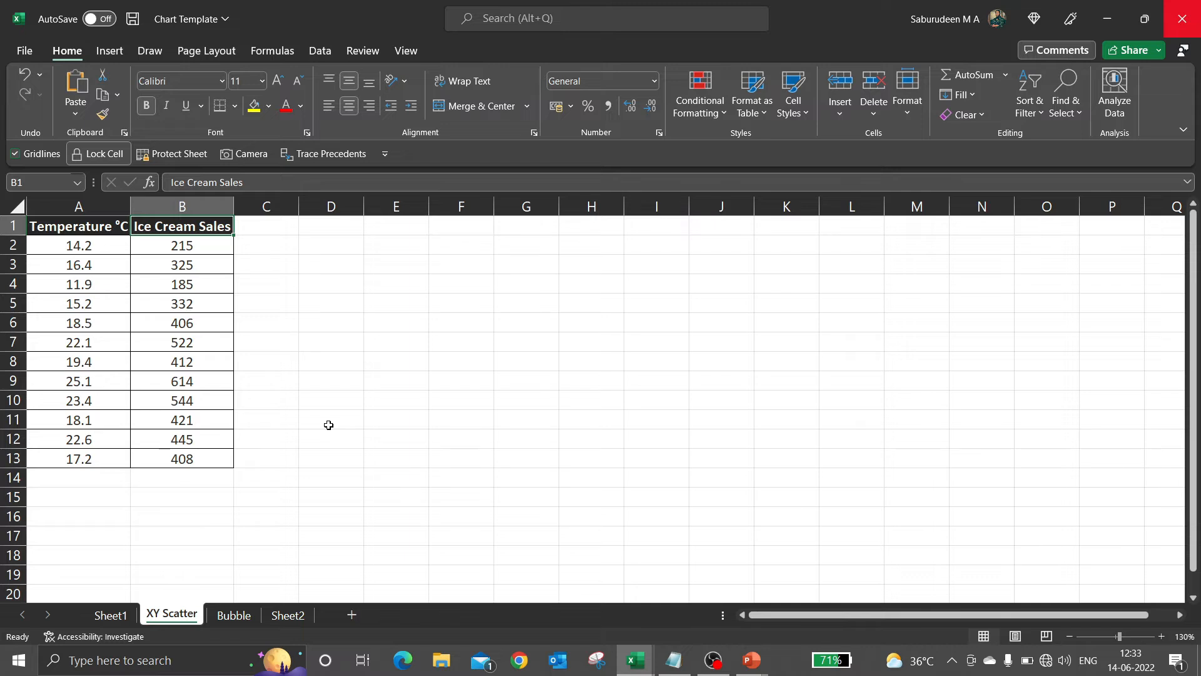
key(ctrl+shift+Down)
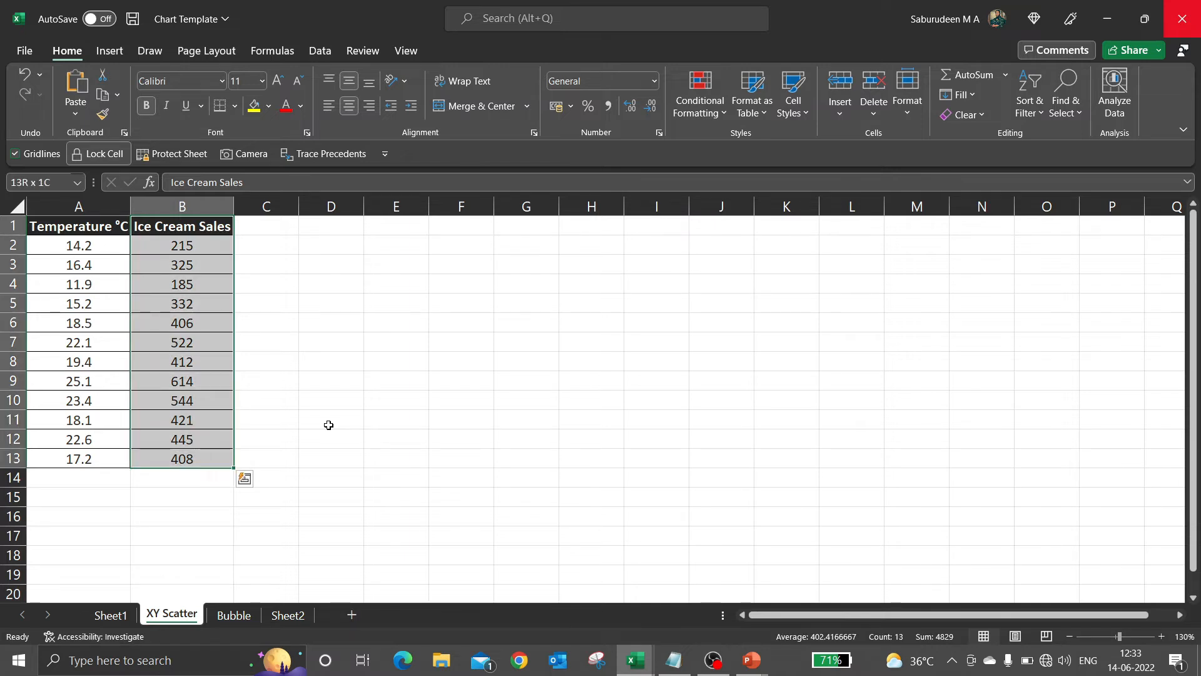
key(Left)
key(Down)
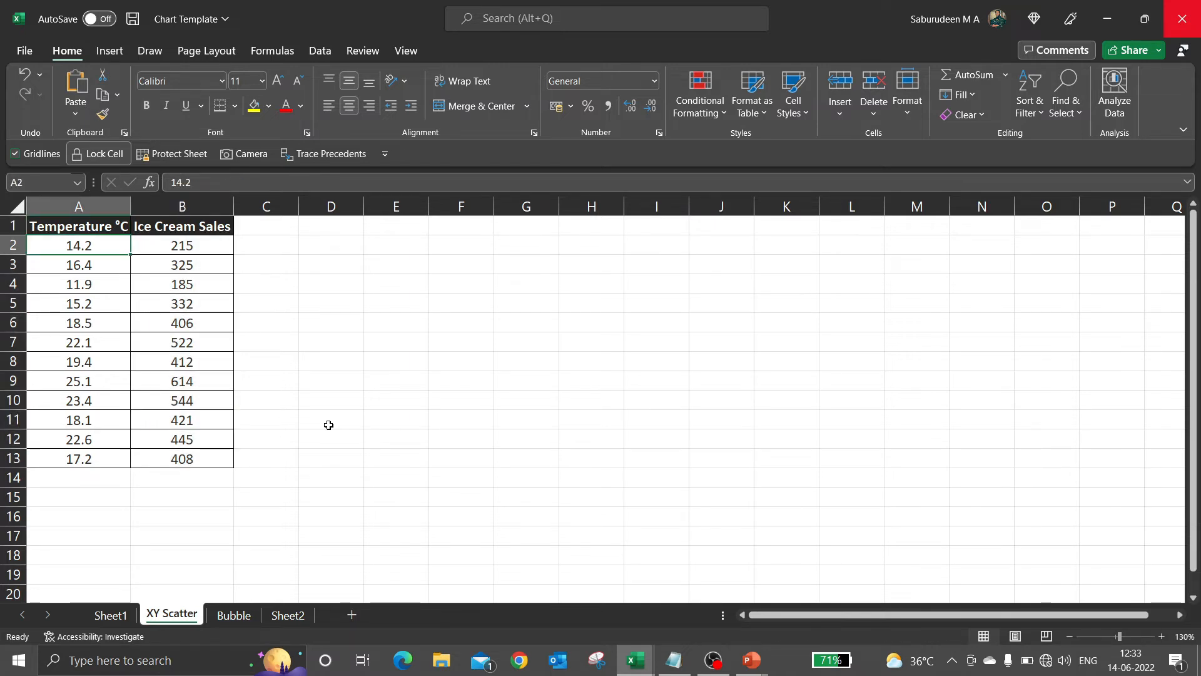
key(Down)
key(Down)
key(Down)
key(Up)
key(Up)
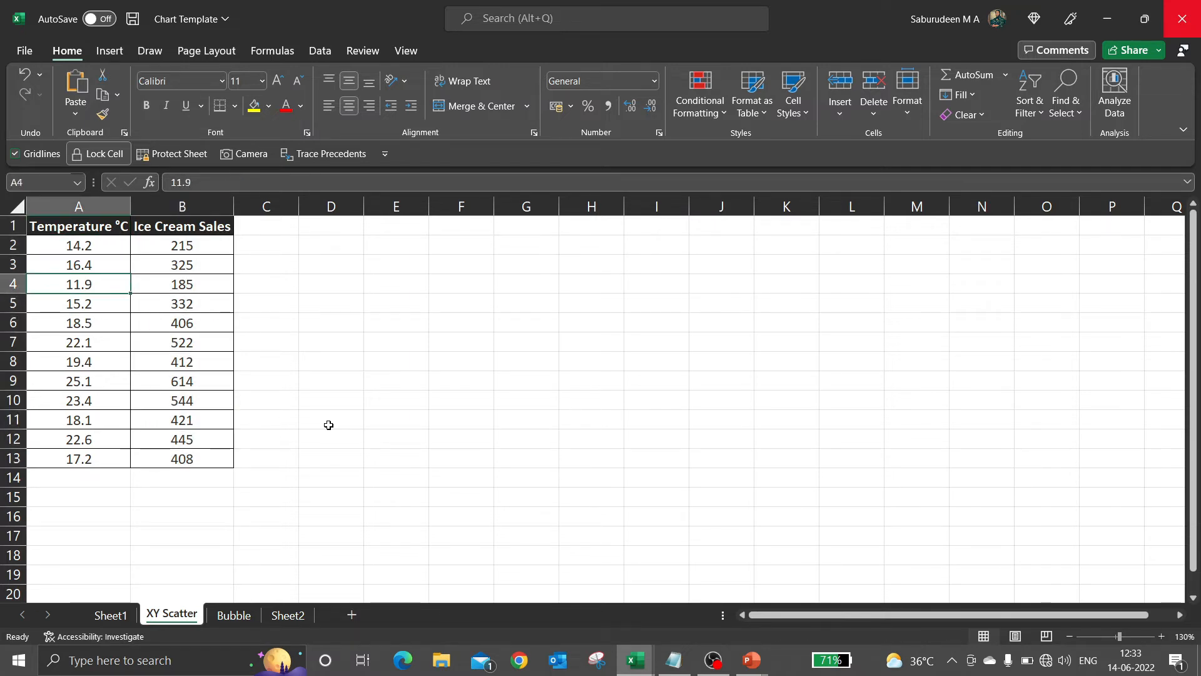
key(Up)
key(Up)
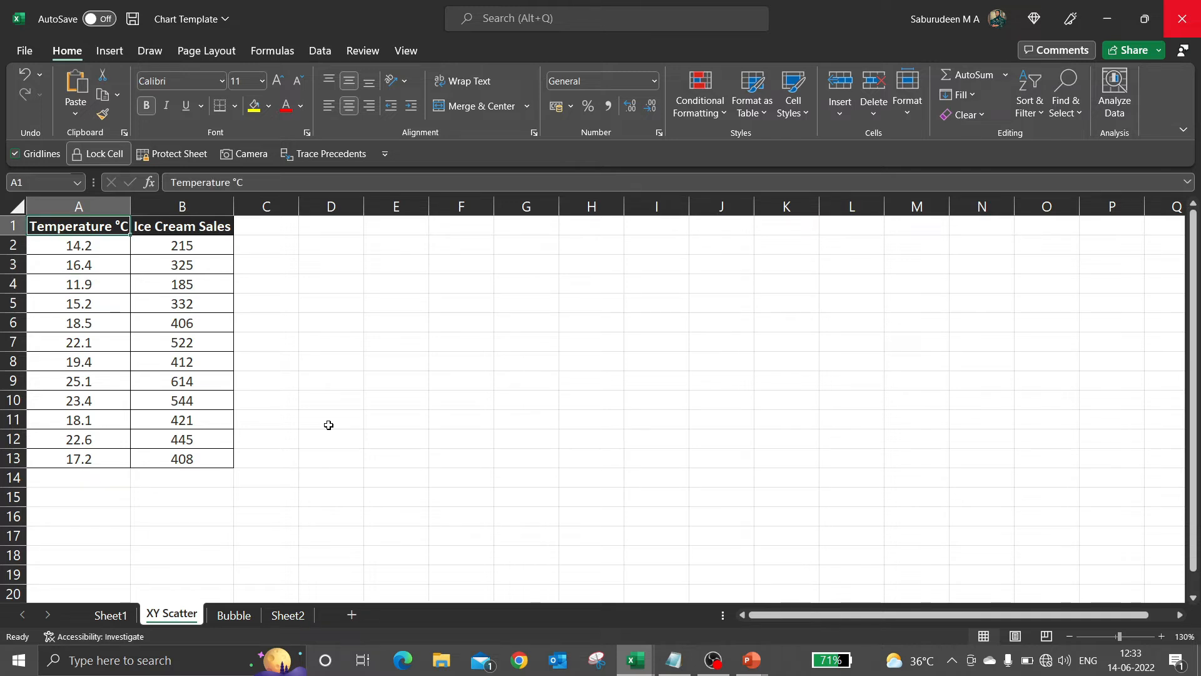
key(Right)
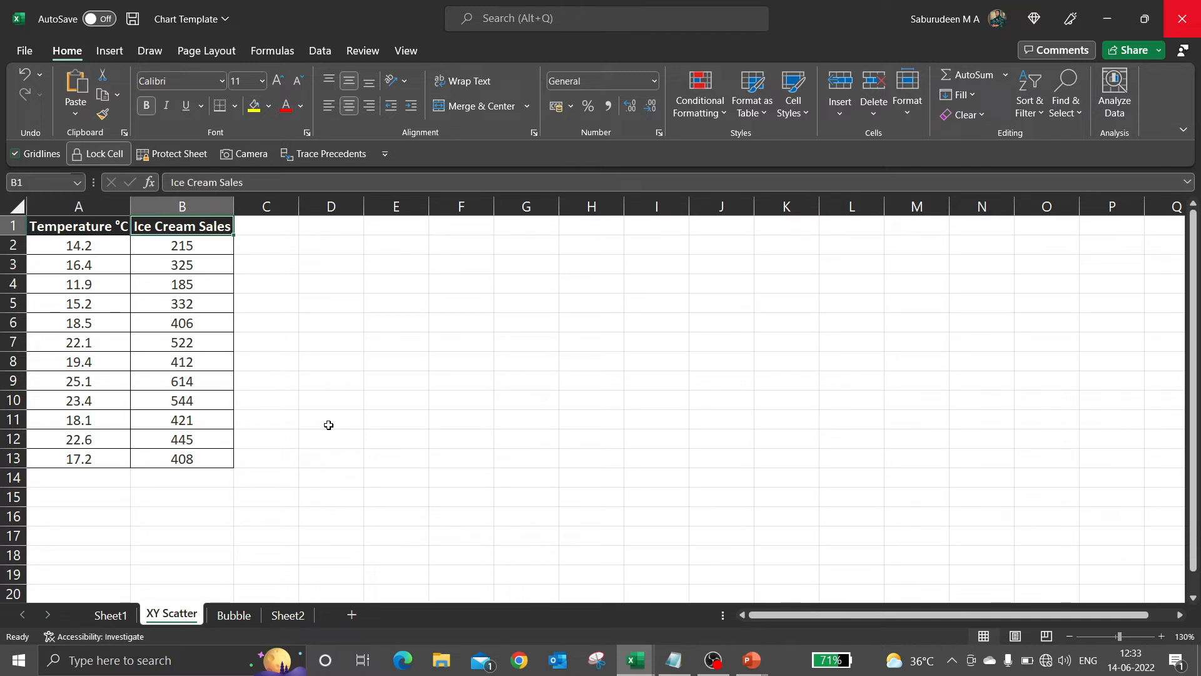
key(Down)
key(Left)
key(Down)
key(Down)
key(Up)
key(Up)
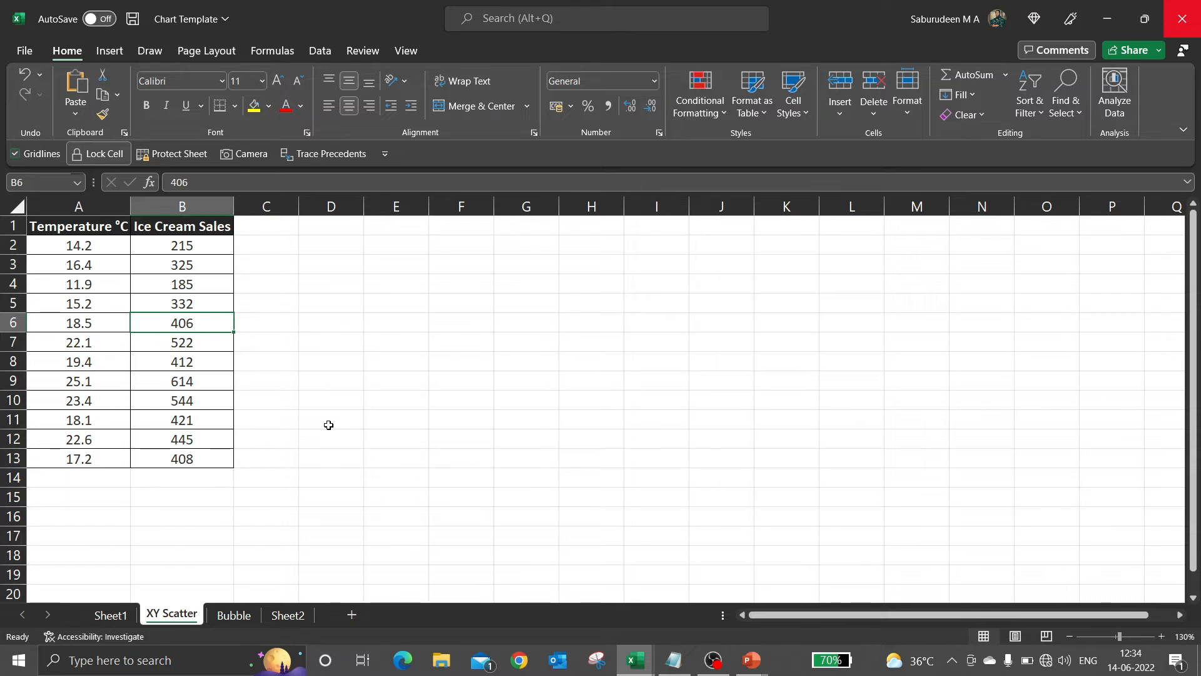
click(83, 248)
key(ctrl+Down)
drag(115, 247, 141, 264)
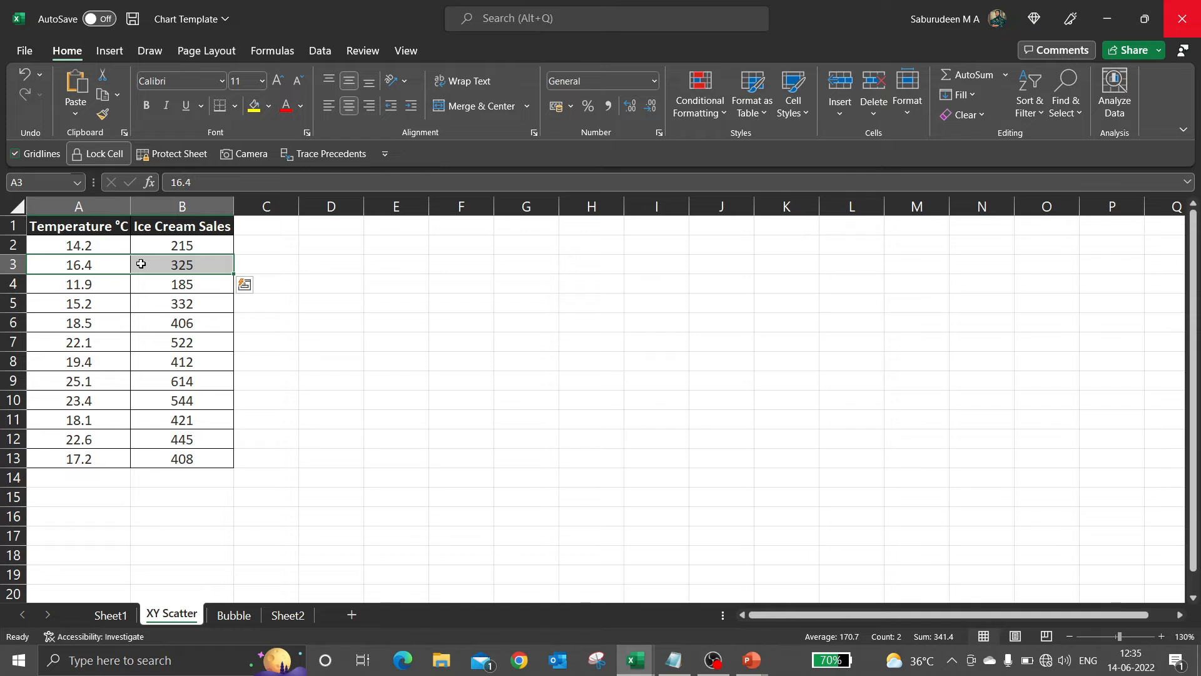
Insert a markers-only scatter chart from the temperature and ice cream sales data in A1:B13, and move it up beside the table's first rows.
key(Left)
key(Up)
key(Up)
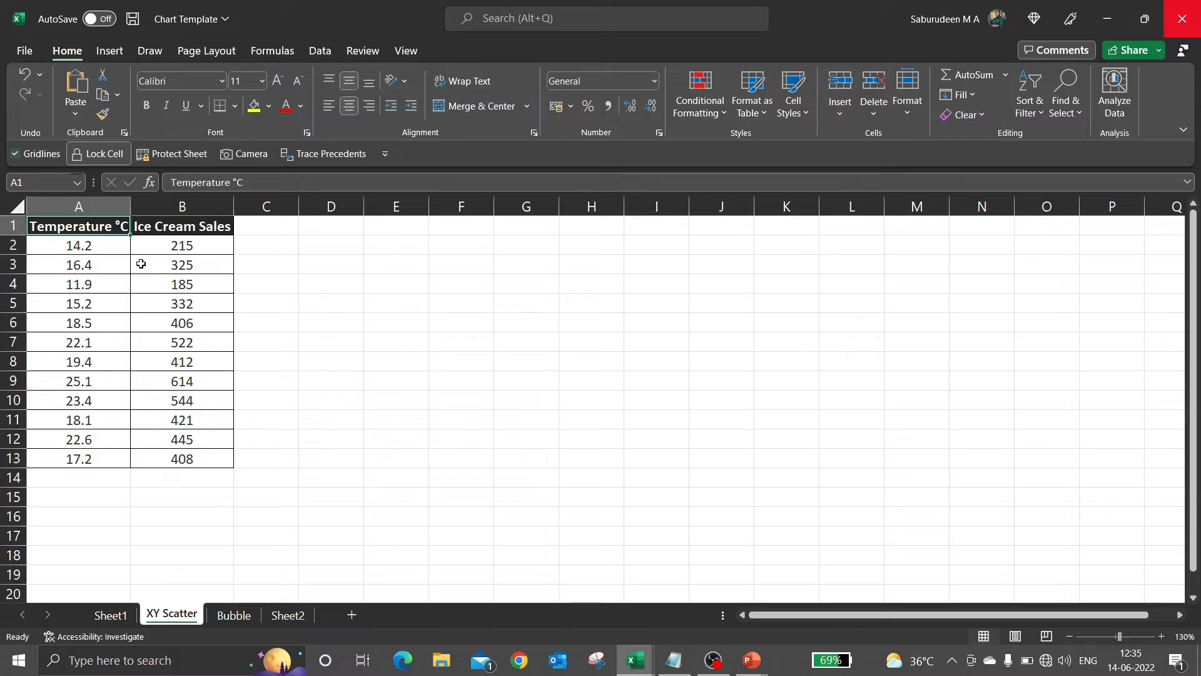
key(ctrl+shift+Right)
key(ctrl+shift+Down)
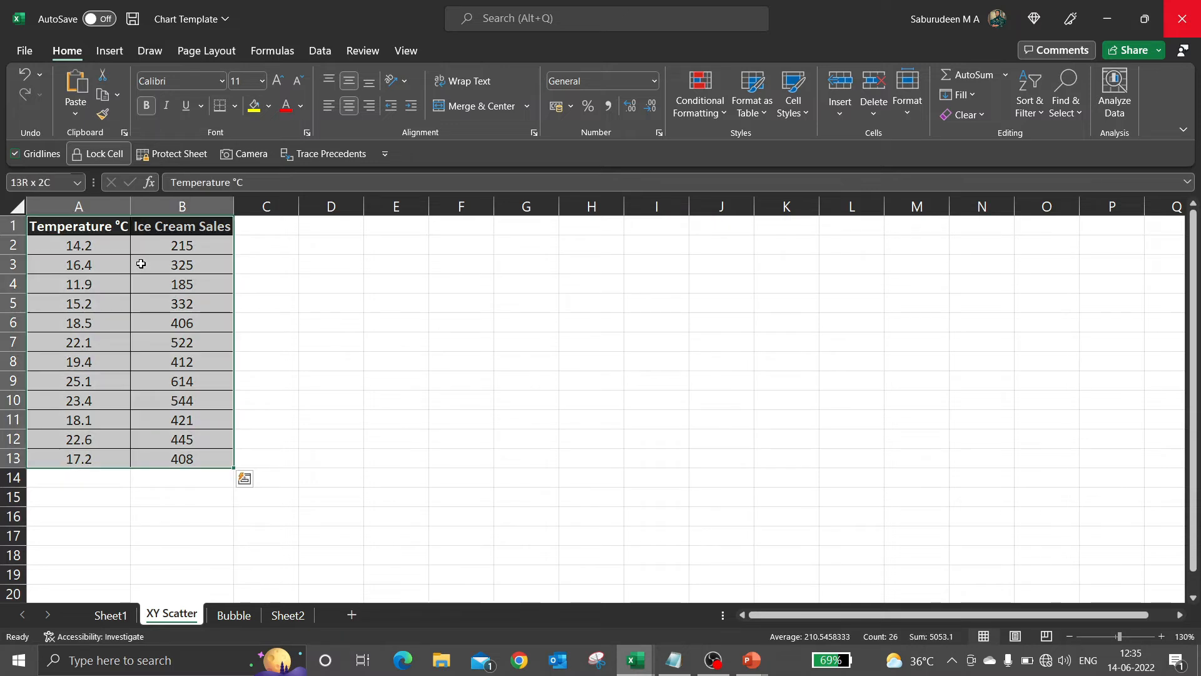
click(111, 52)
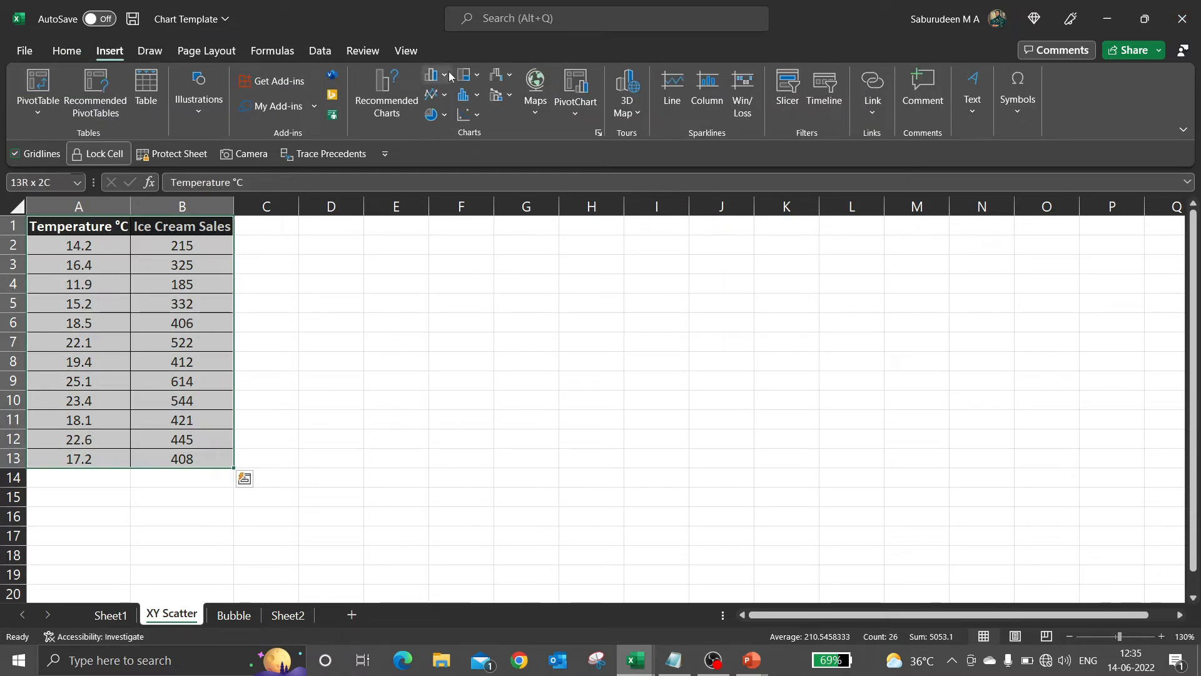
click(463, 116)
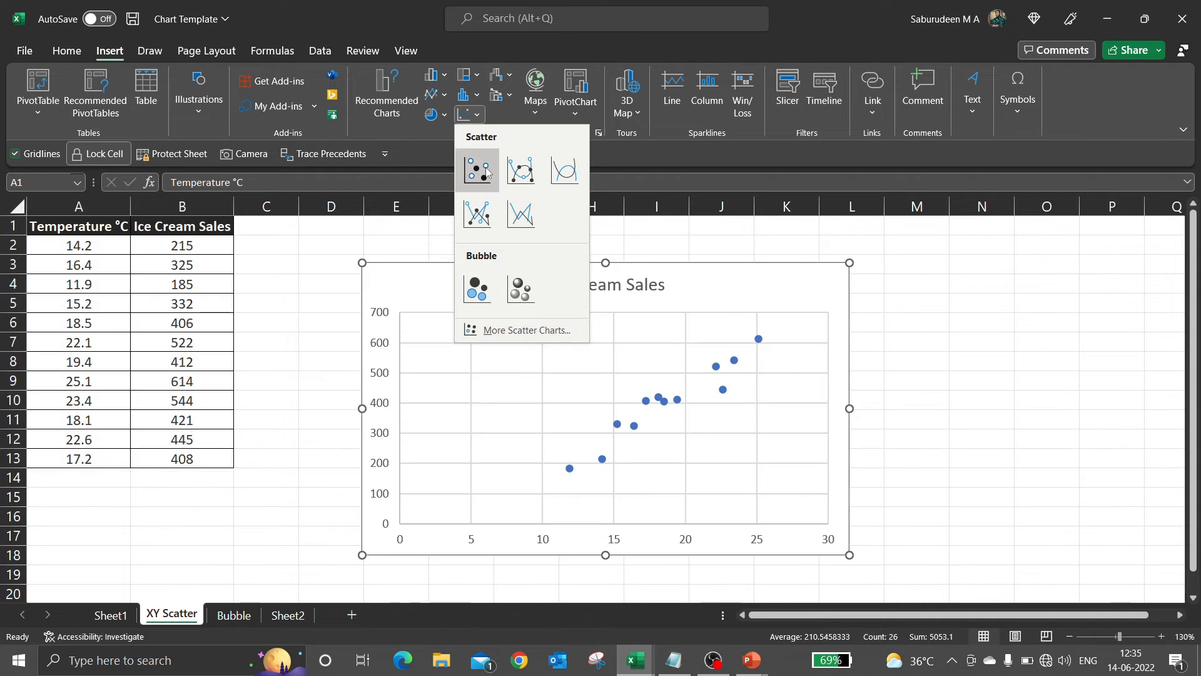
click(485, 167)
drag(547, 263, 535, 231)
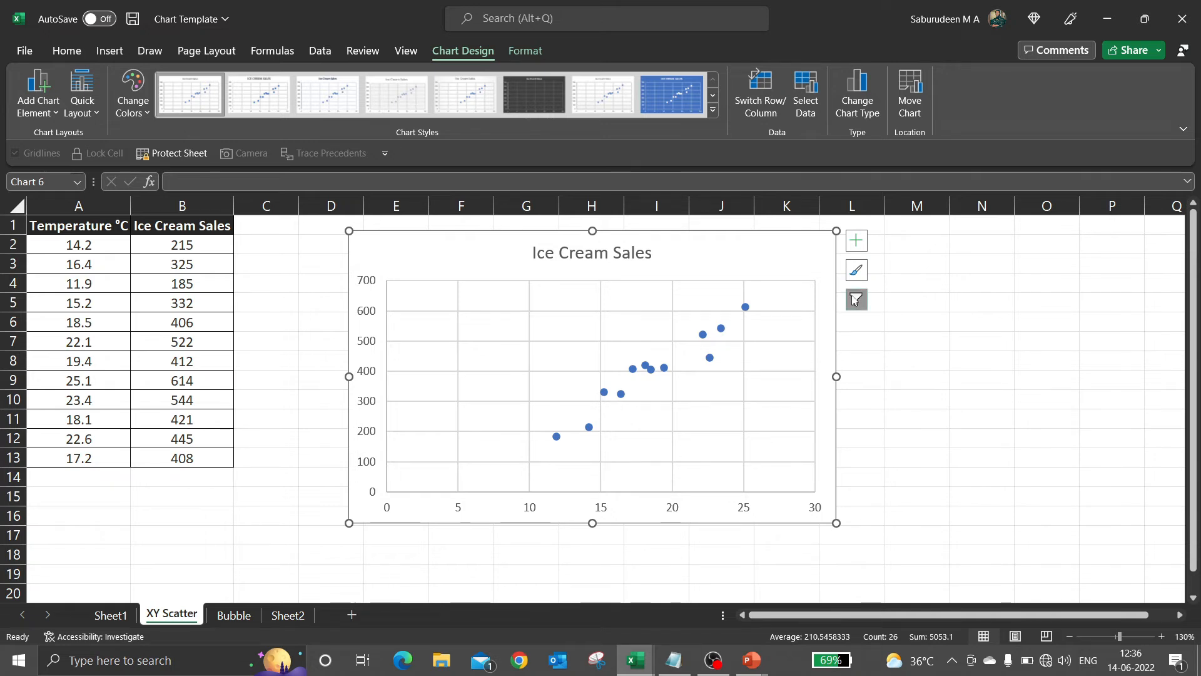
Add a linear trendline to the Ice Cream Sales scatter chart.
click(857, 240)
click(891, 366)
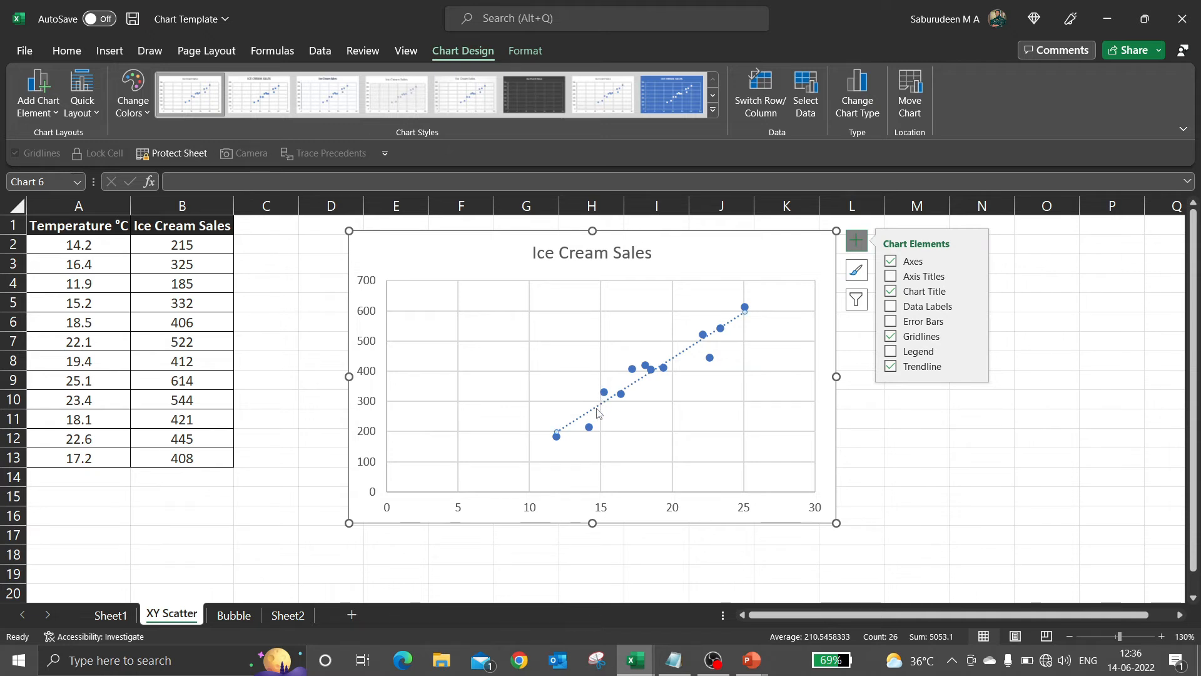
click(932, 379)
Enter the line formula y=ax+b as text in cell M3.
click(924, 269)
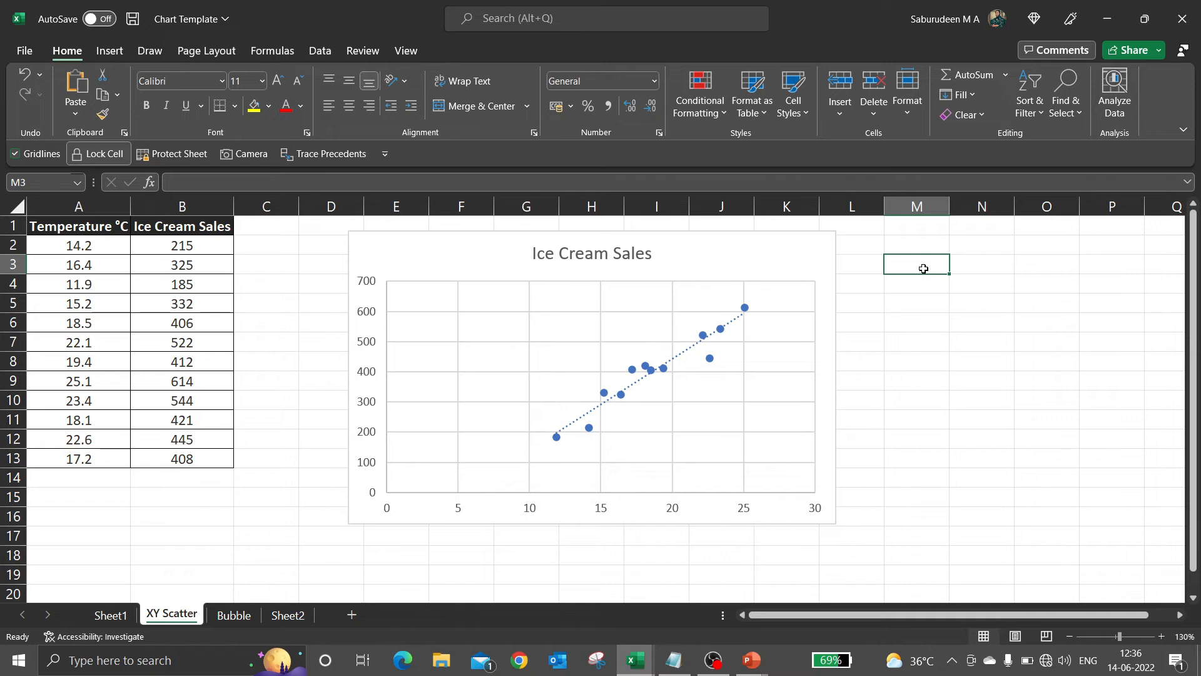
text(y=ax)
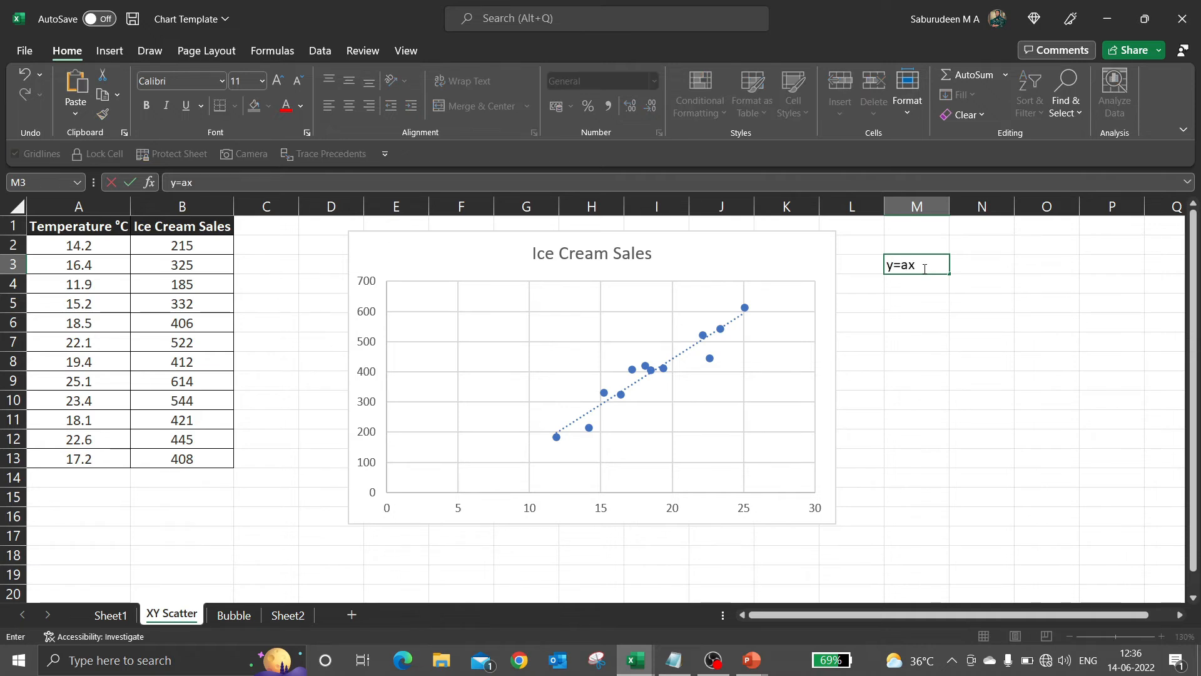
text(+b)
key(Return)
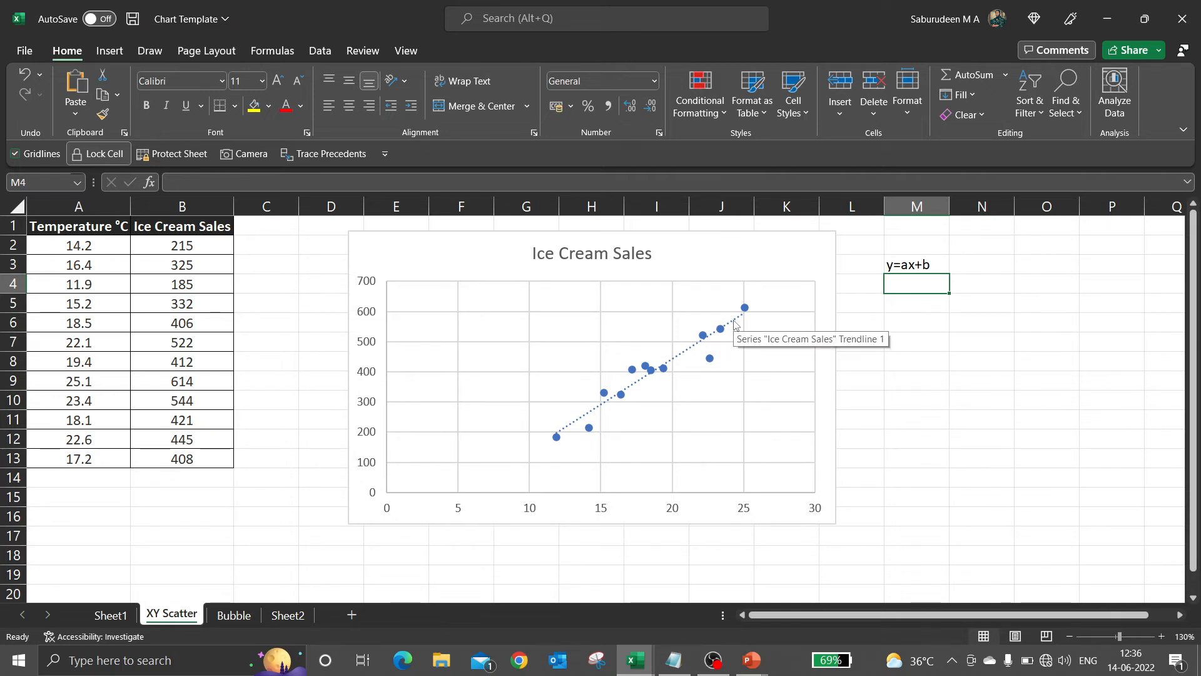
Display the trendline's equation on the Ice Cream Sales chart.
right_click(735, 324)
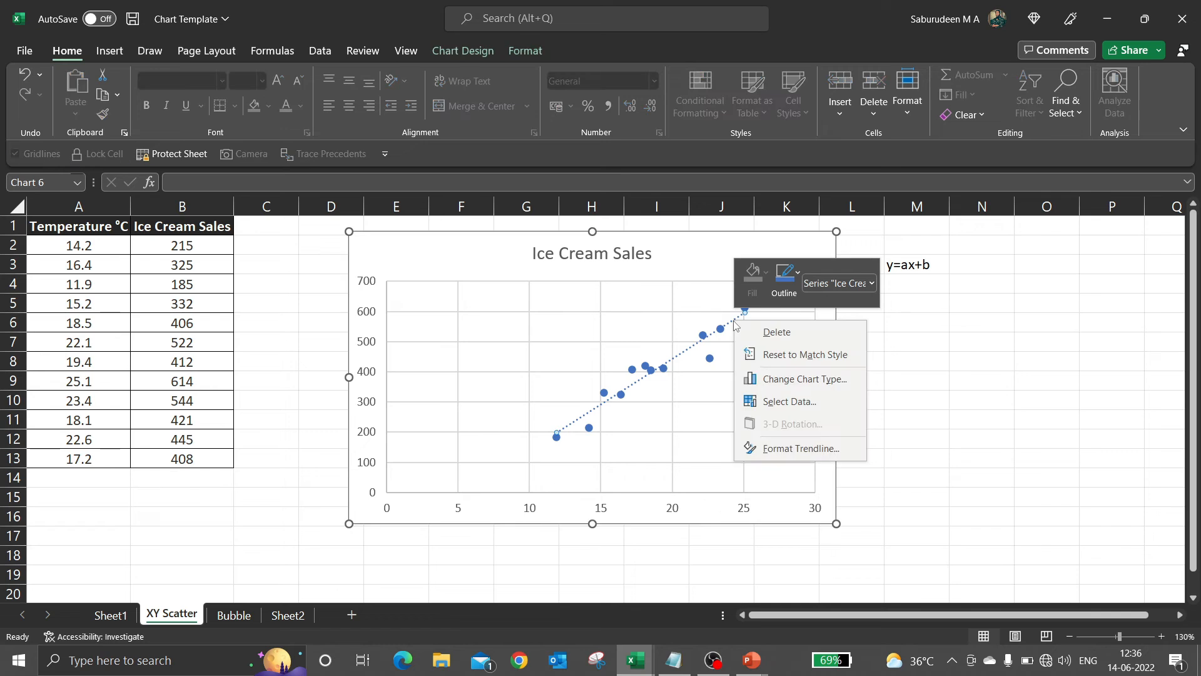
click(776, 449)
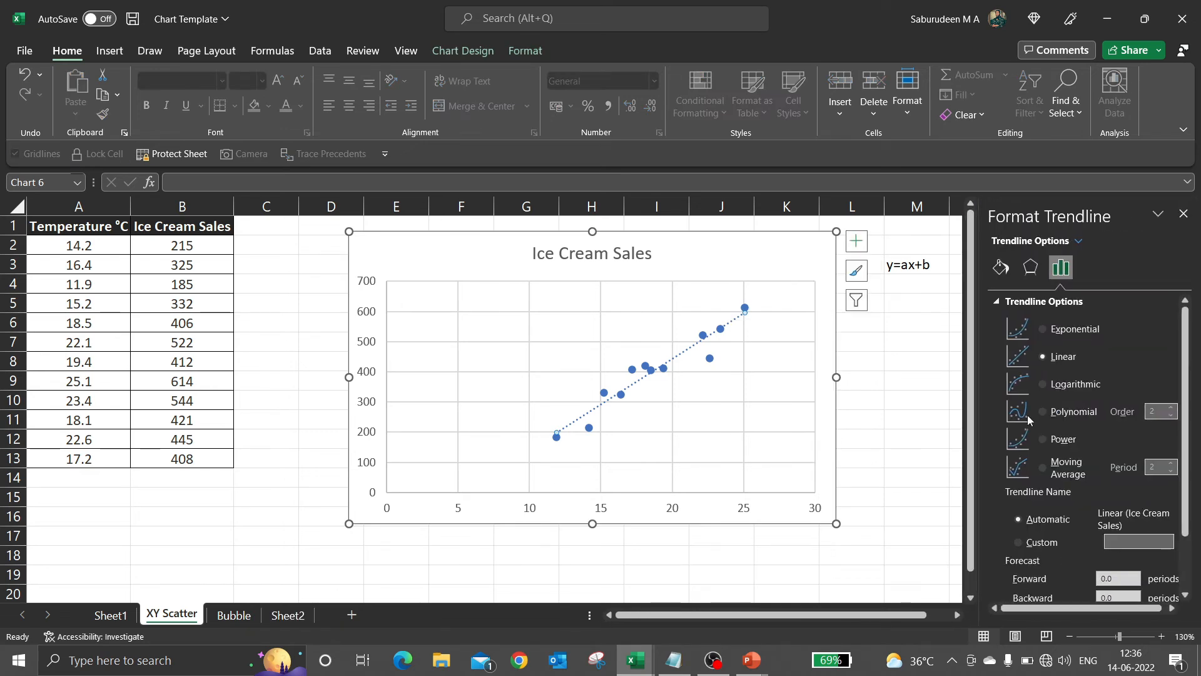
scroll(1084, 427, down, 2)
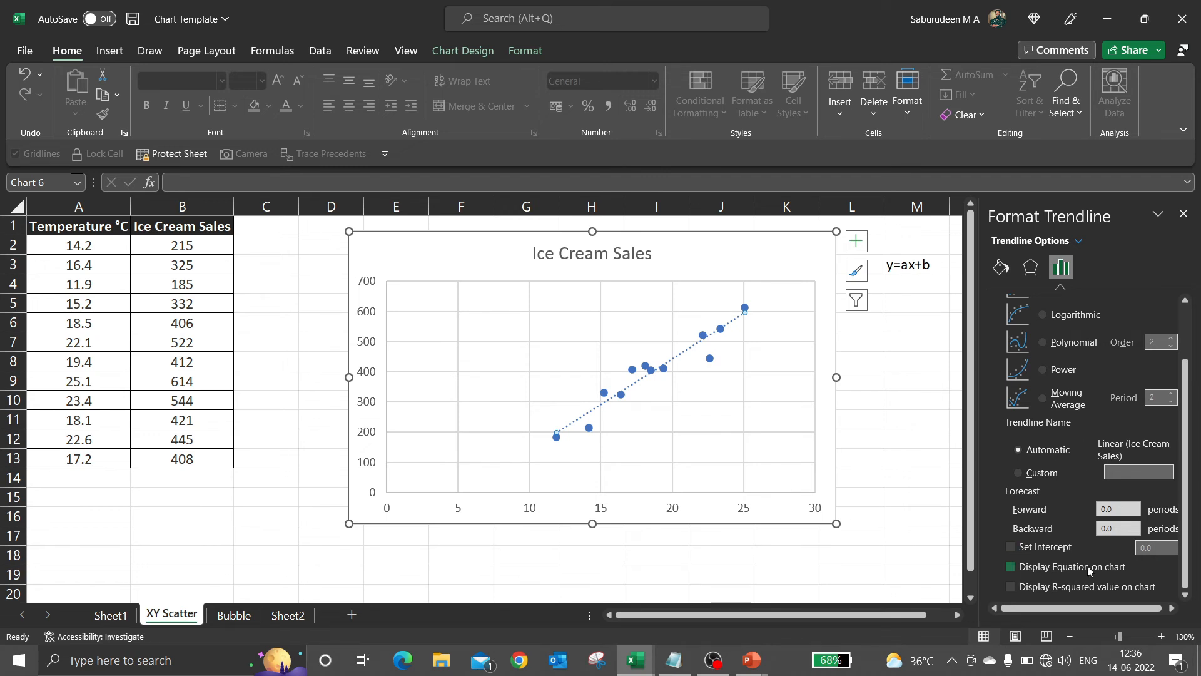
click(1010, 567)
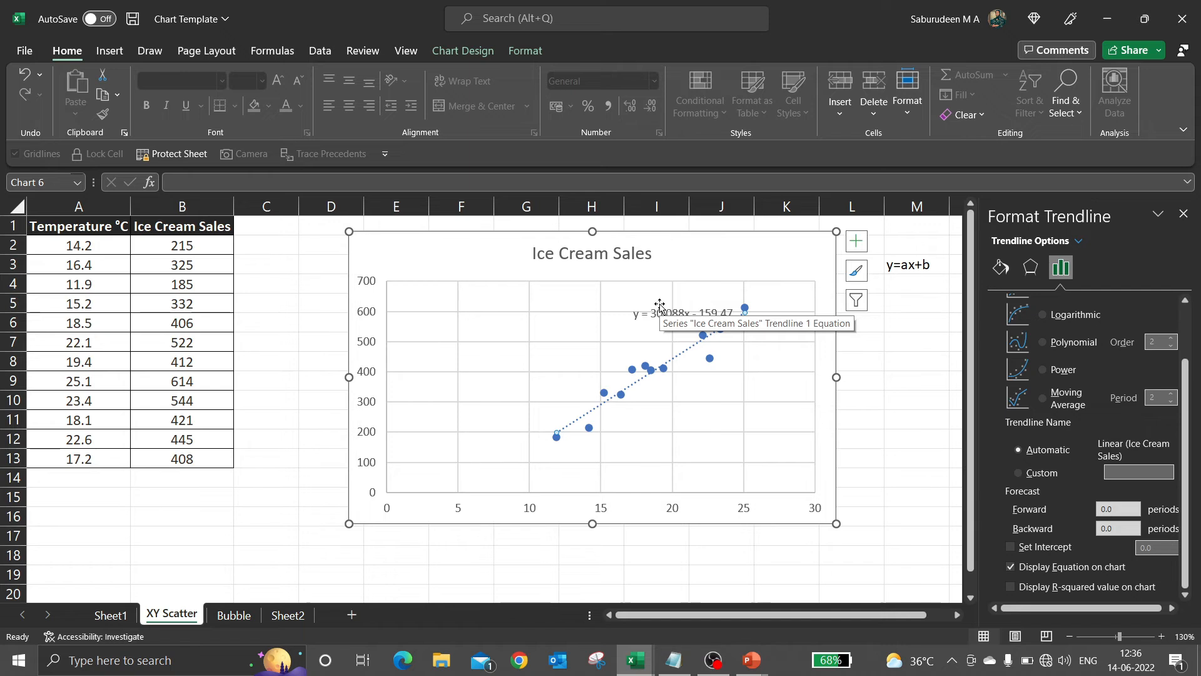
Enter the label R Square in cell M4, below the line formula.
click(919, 282)
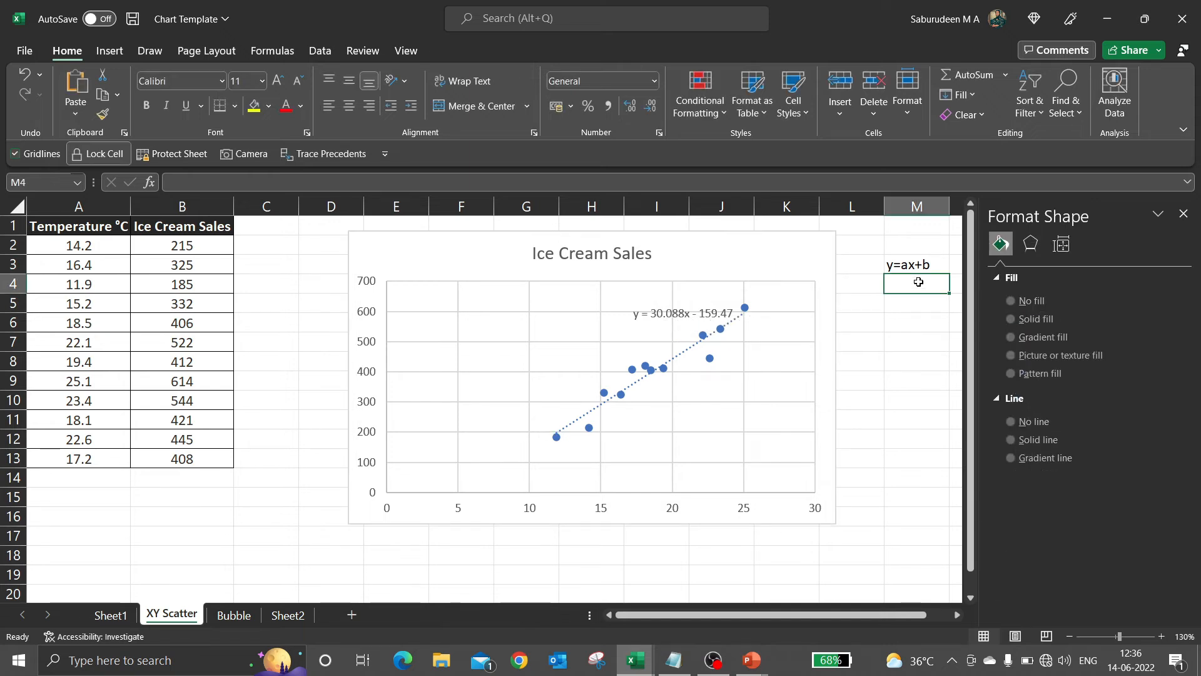
text(R)
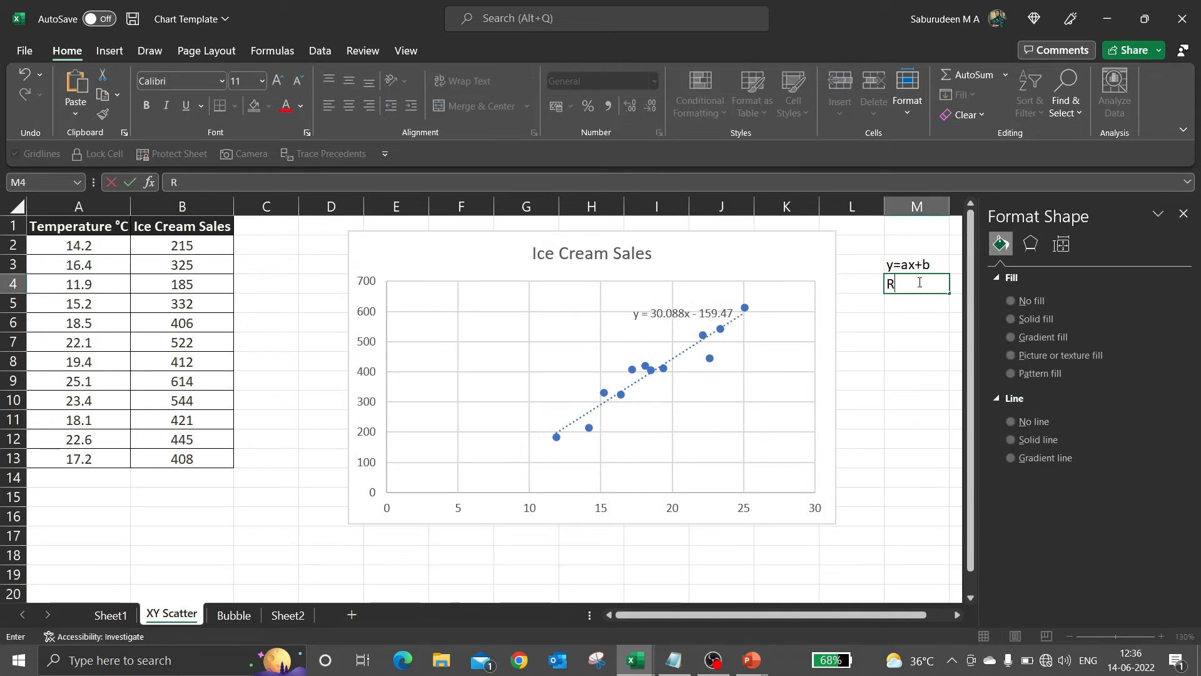
text( Square)
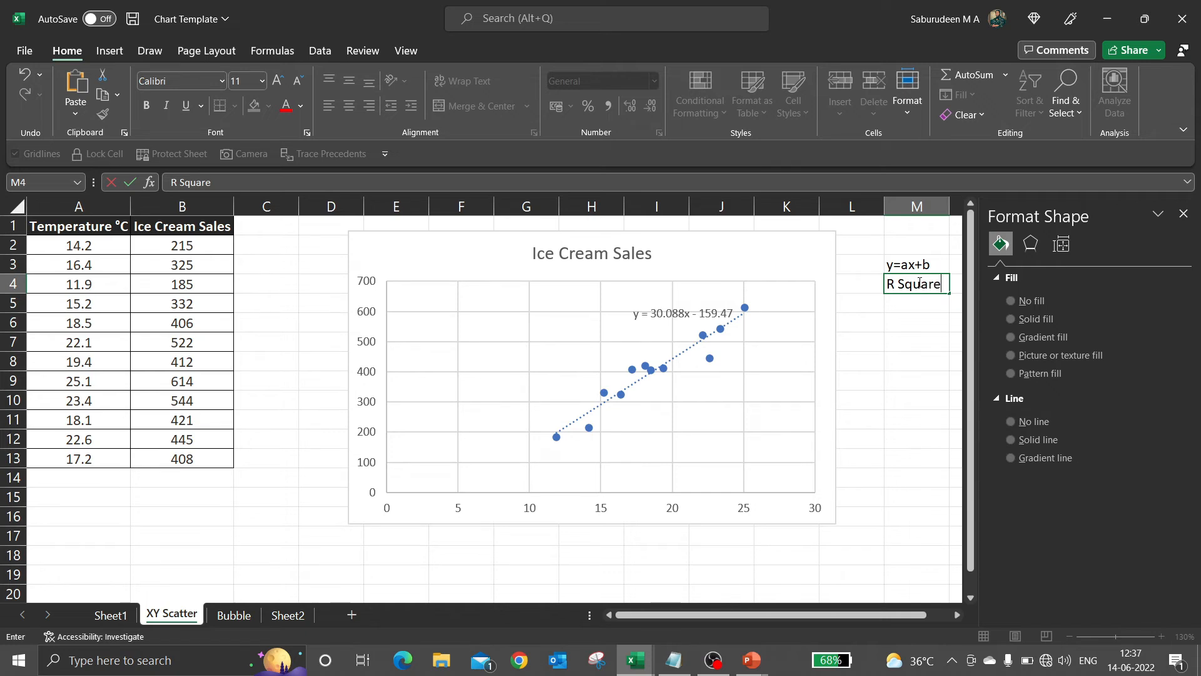
key(Return)
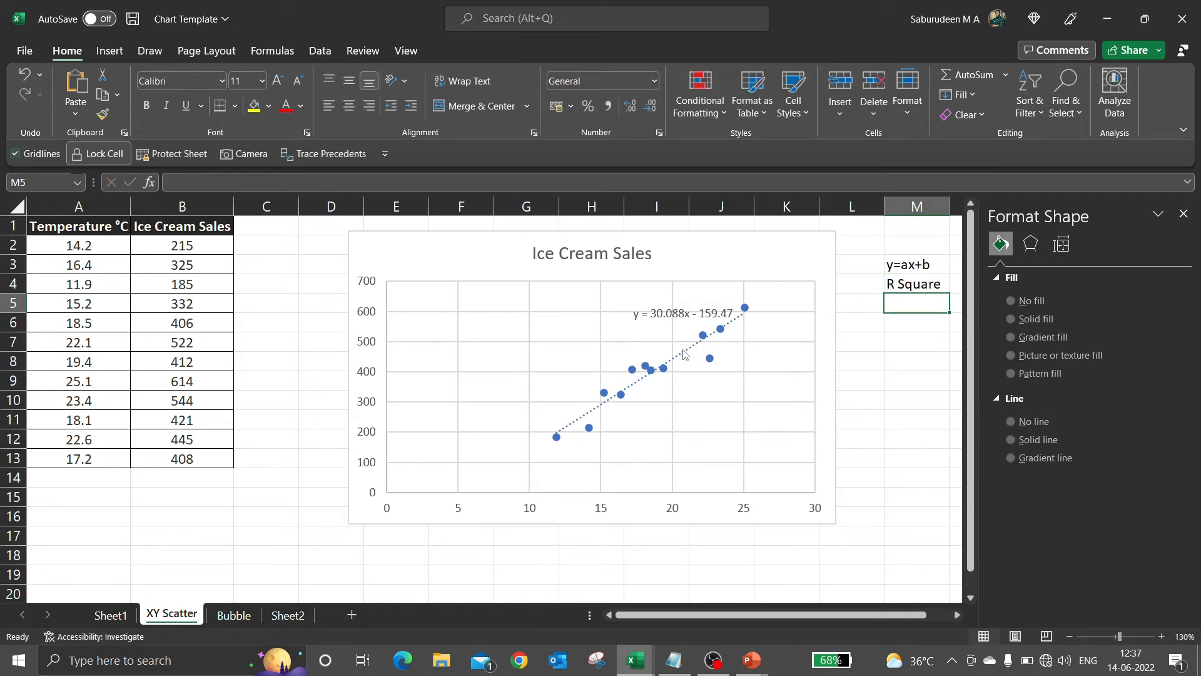
Display the trendline's R-squared value on the Ice Cream Sales chart.
click(682, 358)
click(682, 359)
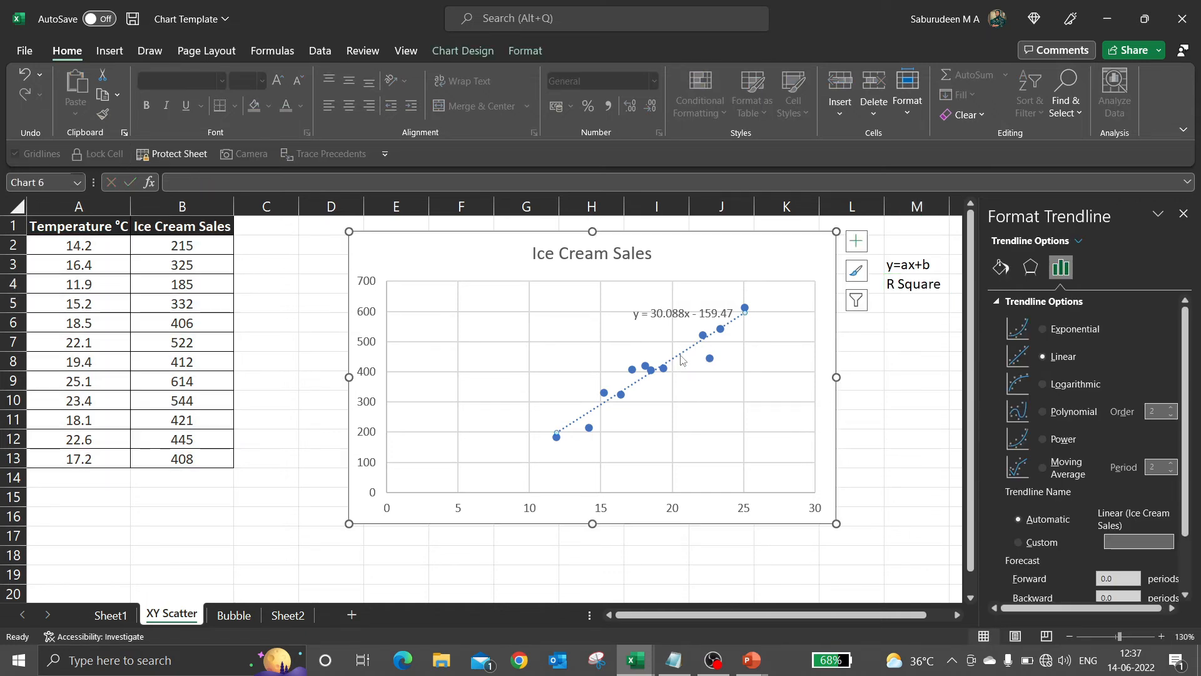
scroll(1016, 479, down, 2)
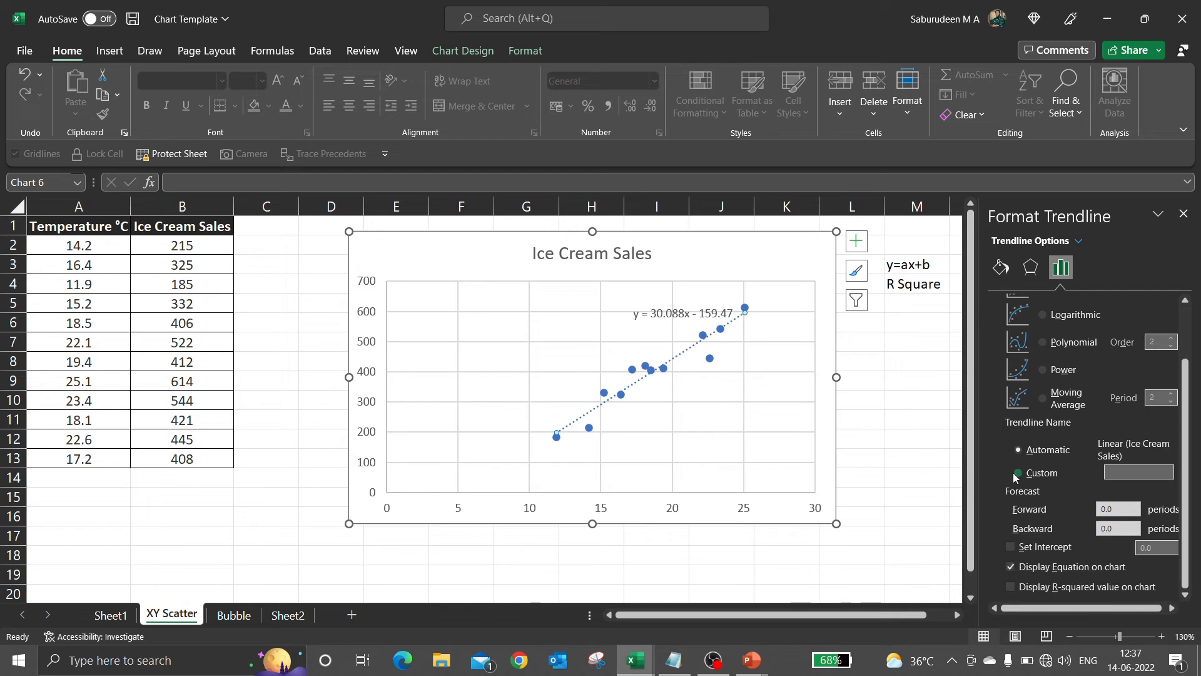
click(1011, 588)
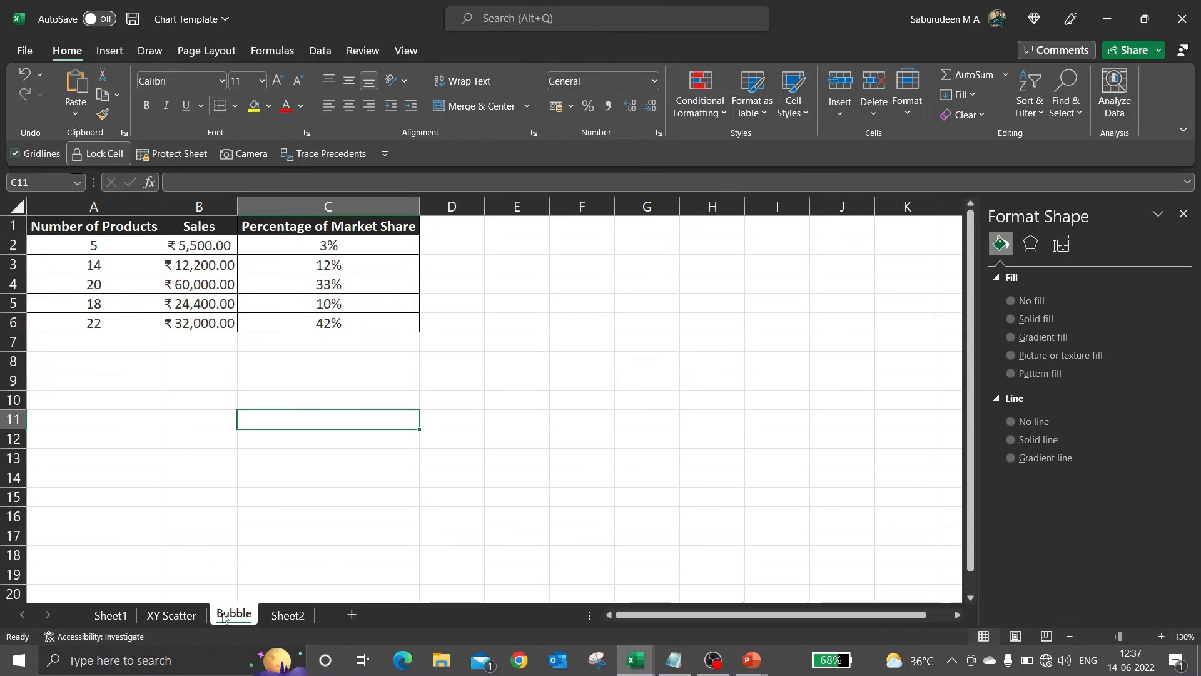
On the Bubble sheet, insert a markers-only scatter chart of Number of Products and Sales from A1:B6, placed below the table.
drag(93, 226, 191, 322)
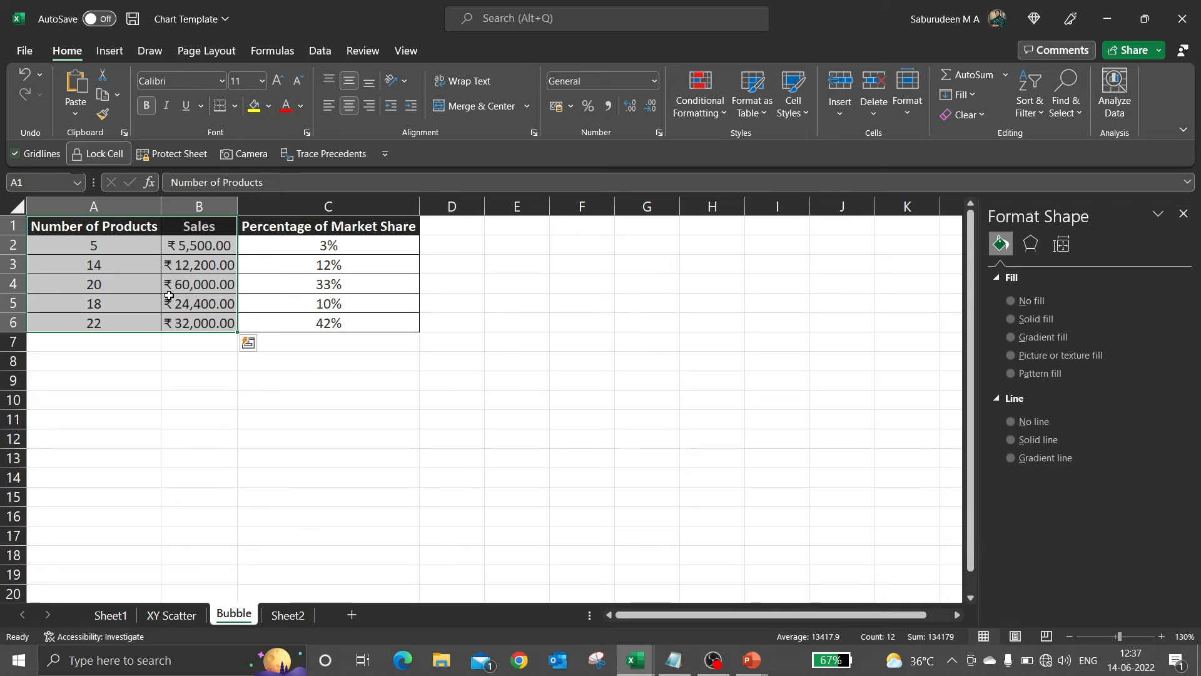
click(110, 50)
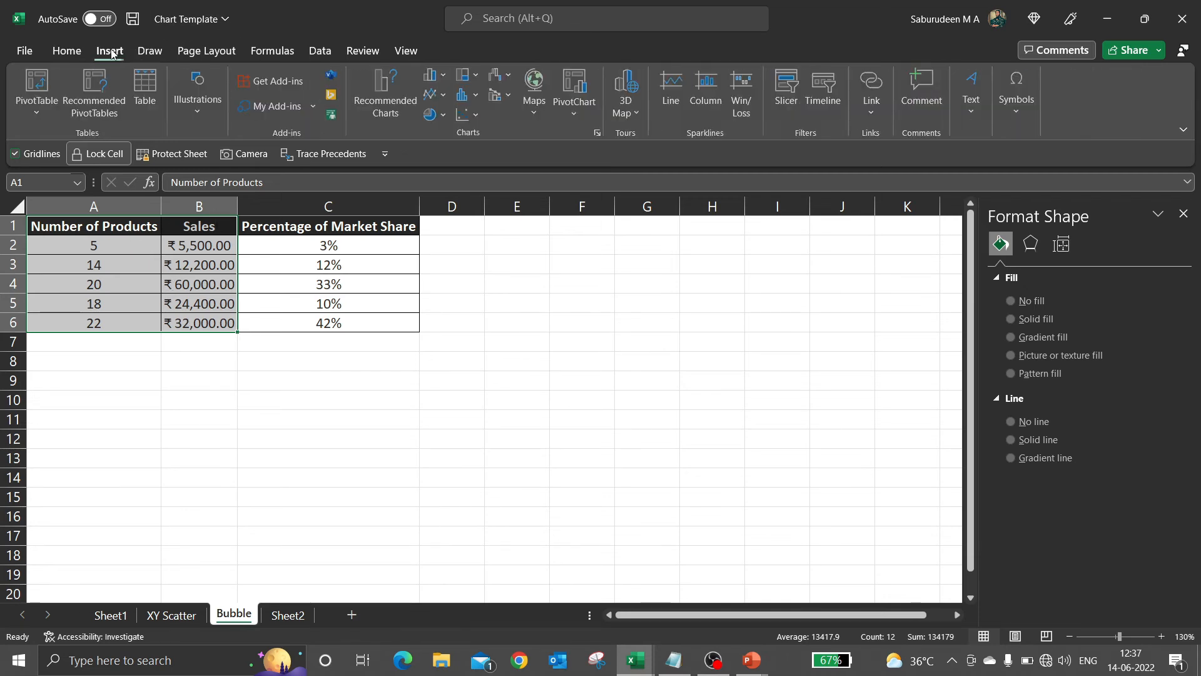
click(468, 113)
click(477, 169)
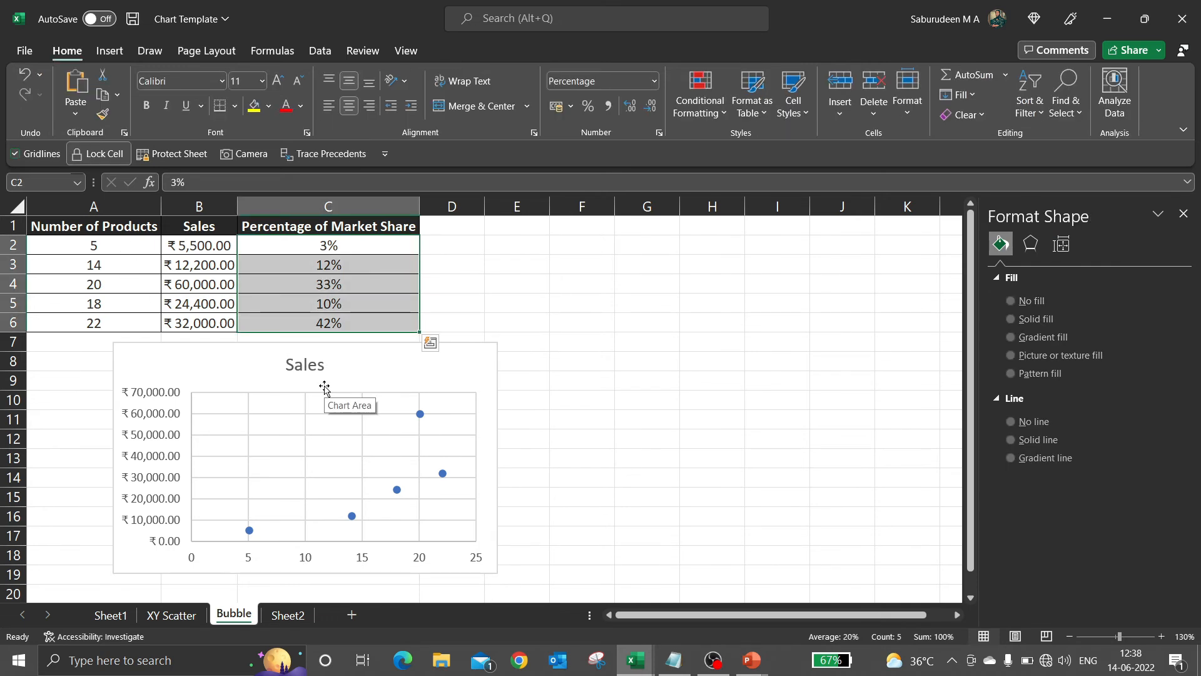
Examine the Percentage of Market Share values in C2:C6 against the points of the Sales scatter chart.
drag(363, 246, 350, 317)
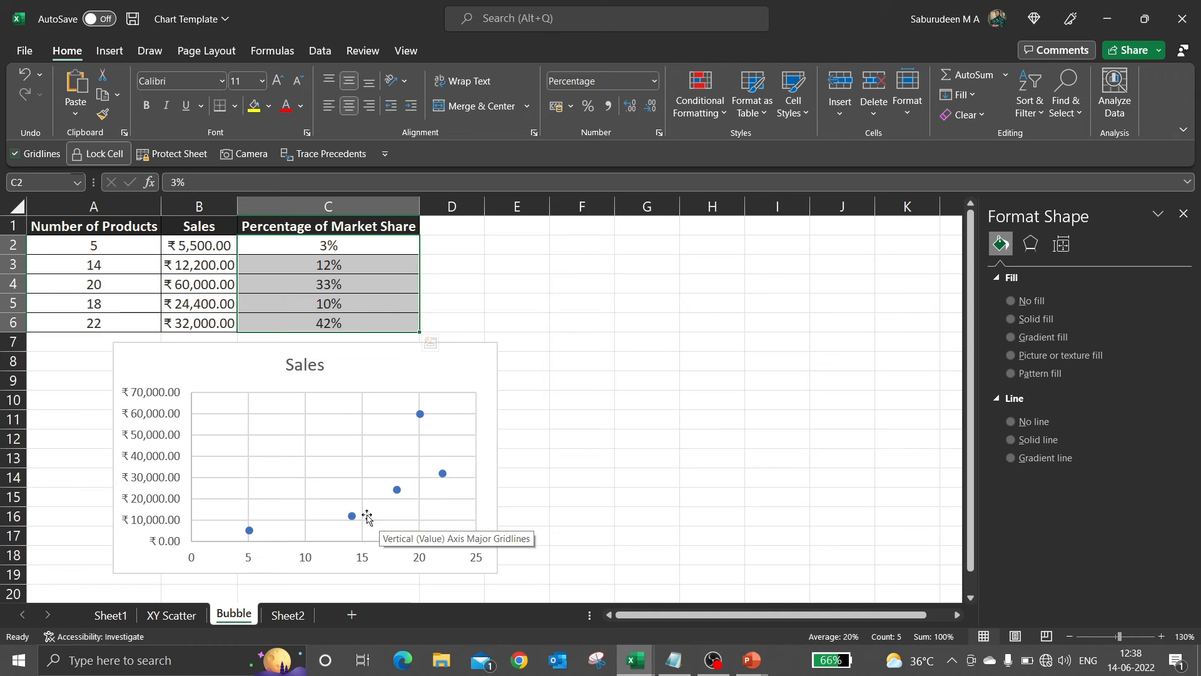
drag(330, 243, 332, 316)
key(Right)
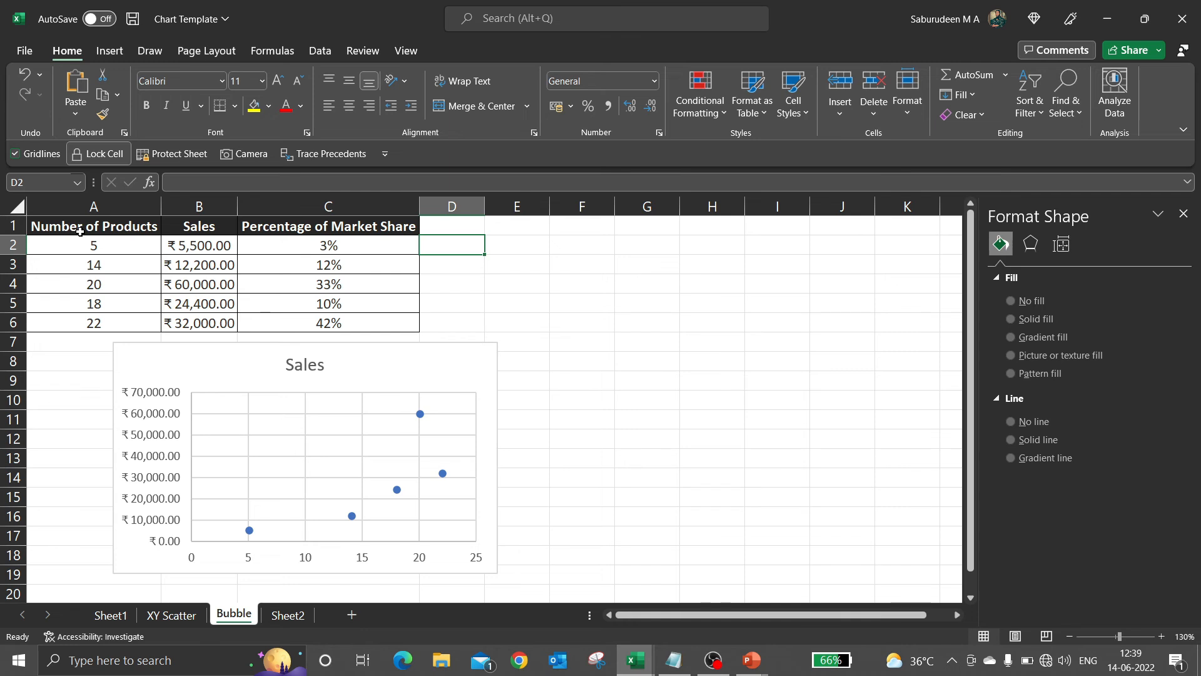
click(79, 232)
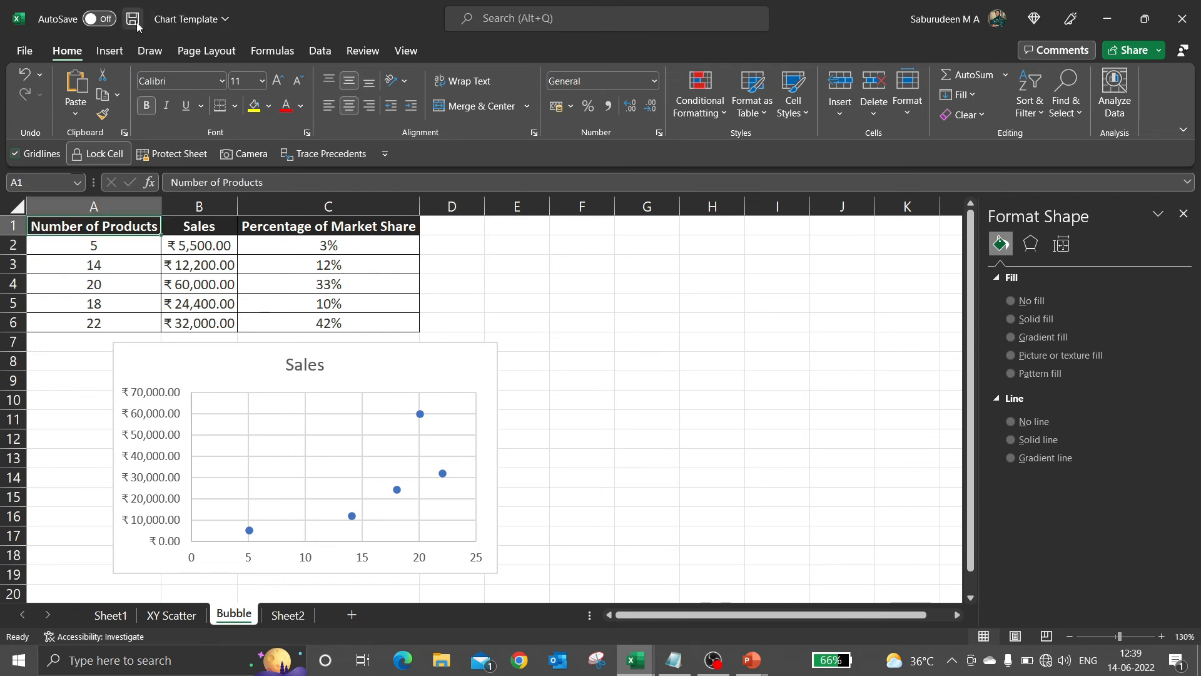
Insert a 2-D bubble chart of the product data, sized 6 cm high by 10 cm wide, beside the scatter chart.
click(110, 53)
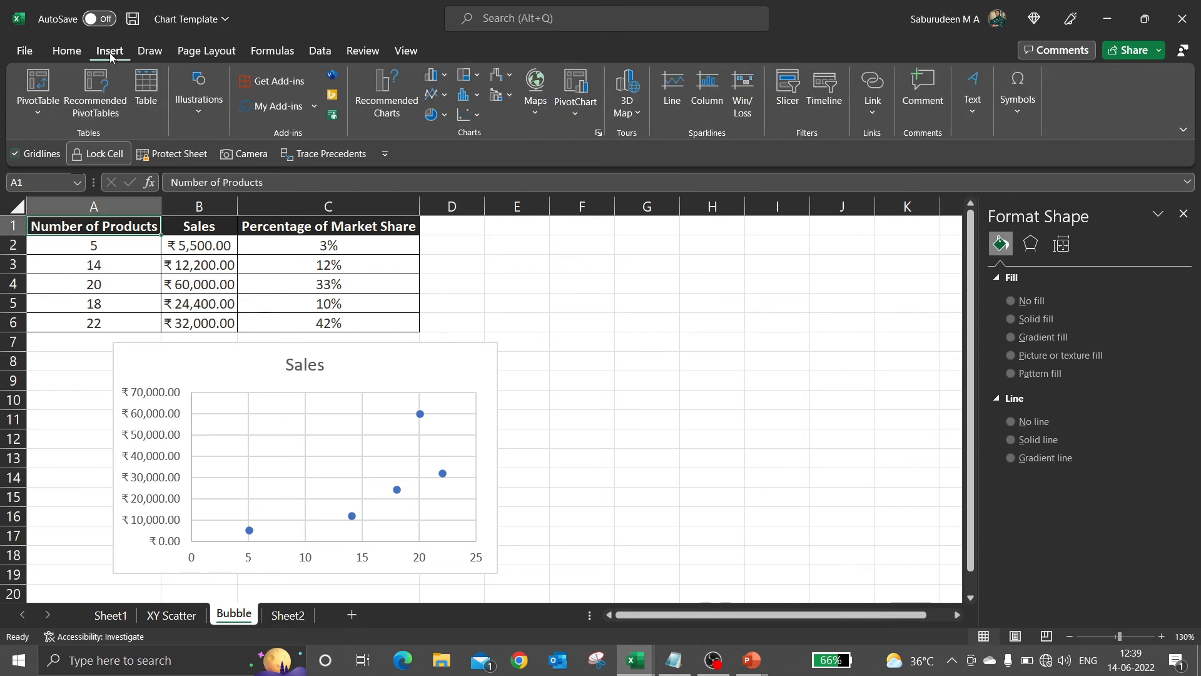
click(471, 117)
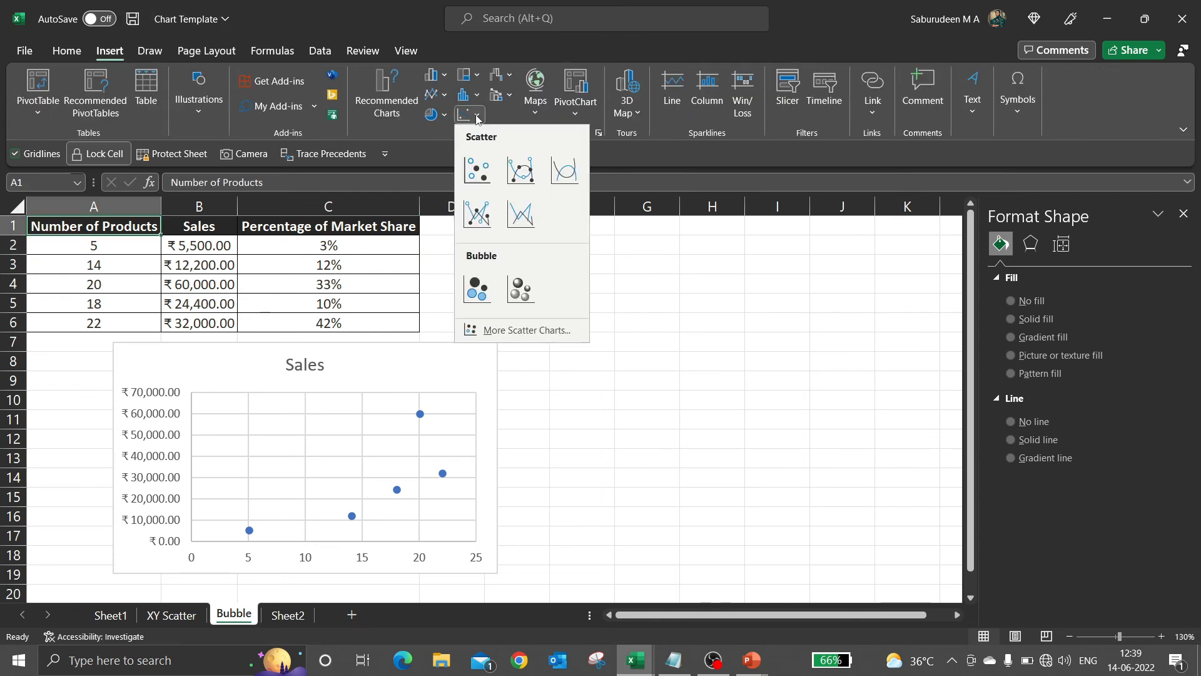
click(477, 287)
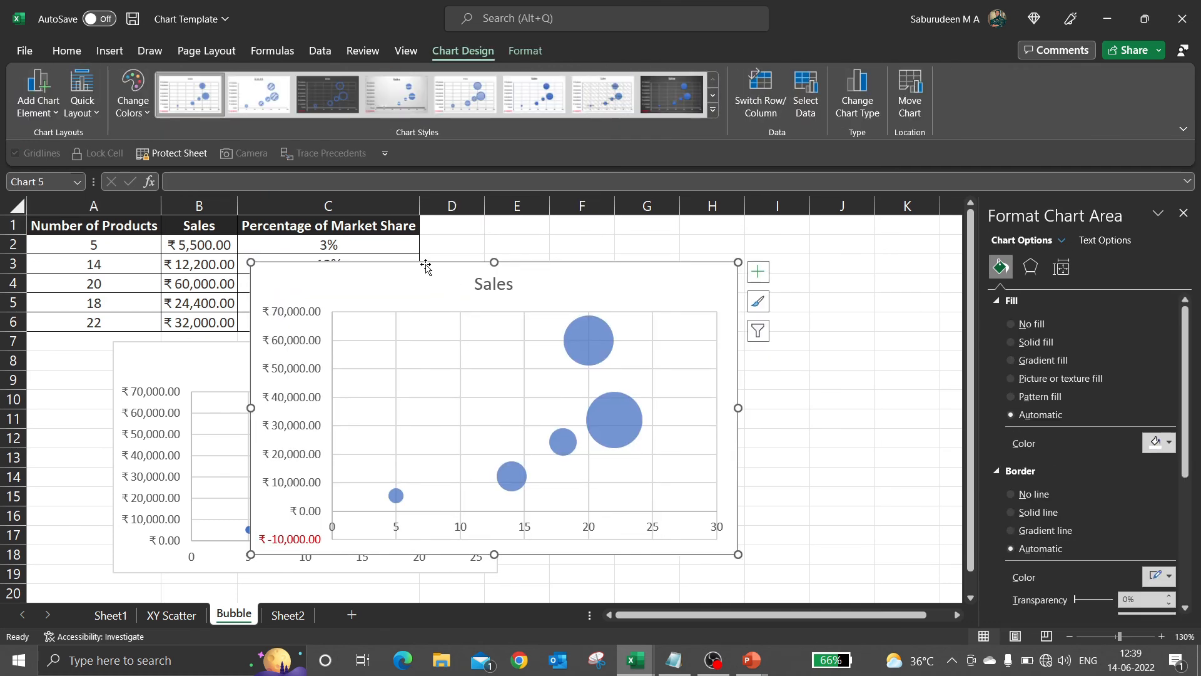
drag(425, 266, 686, 346)
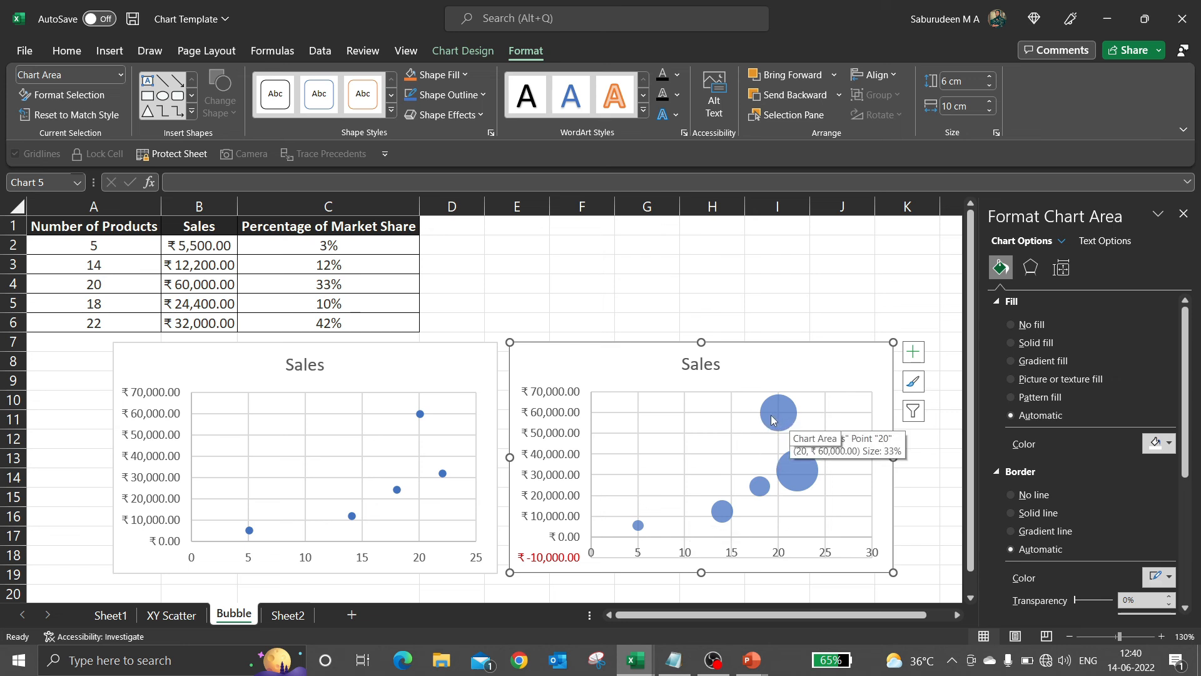
drag(355, 249, 397, 321)
click(702, 231)
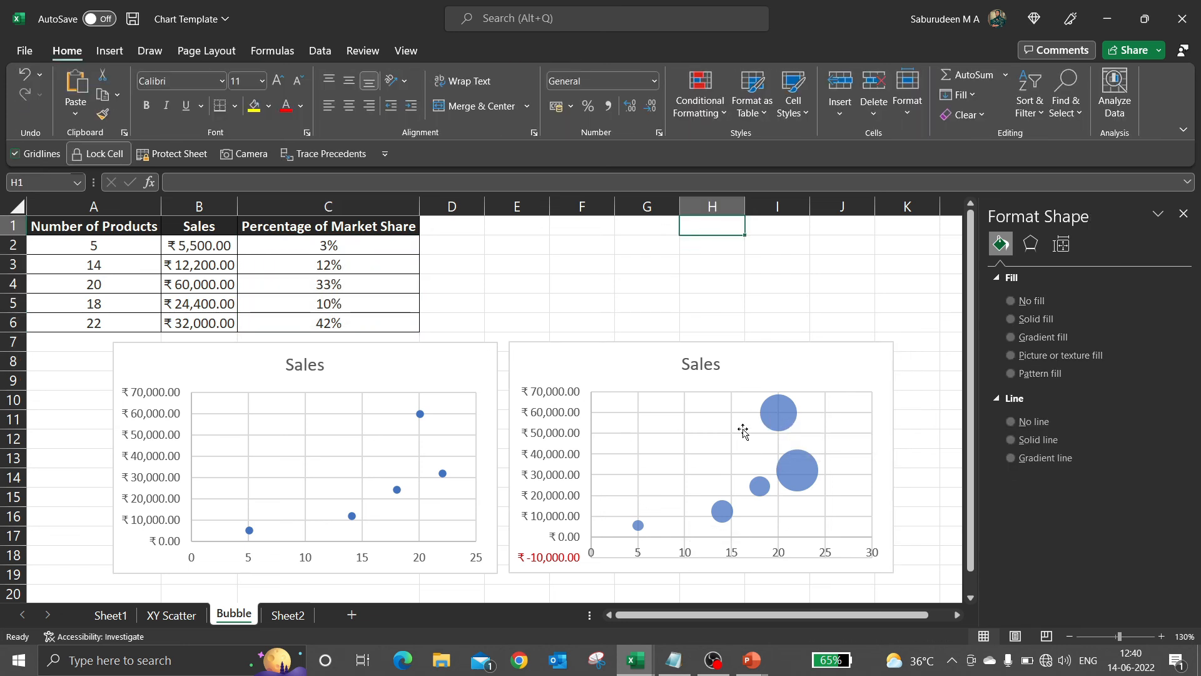
Try making bubble size represent width on the bubble chart's Sales series, and return it to area.
click(774, 426)
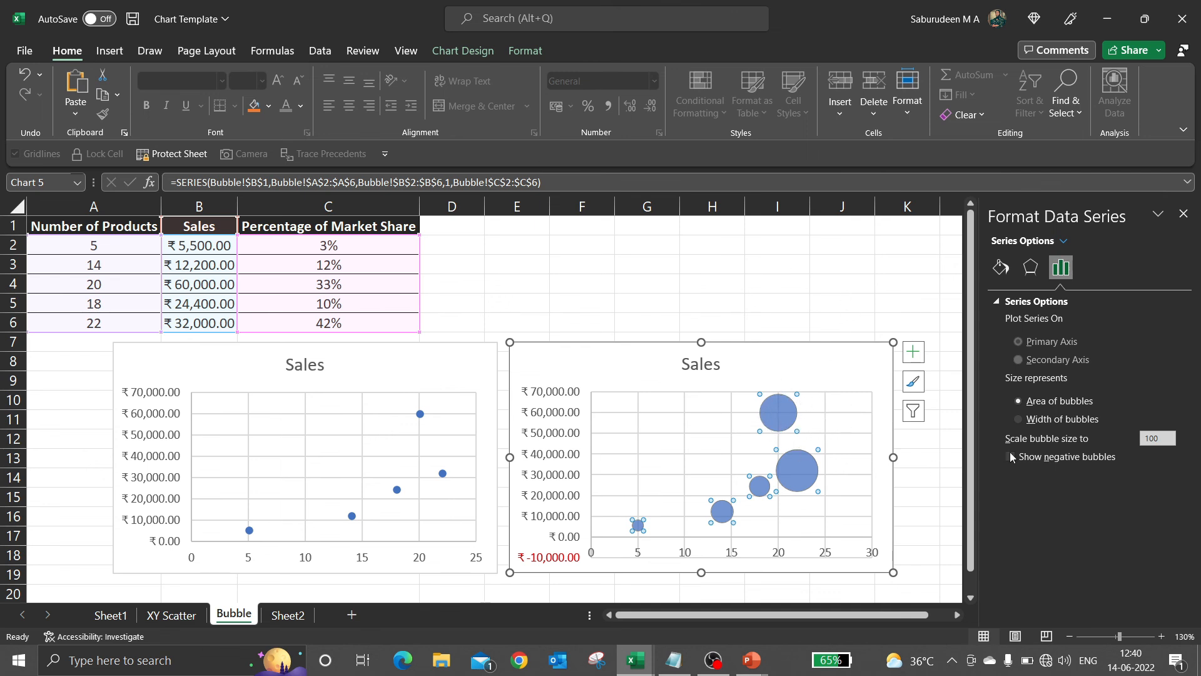
click(1017, 419)
click(1019, 401)
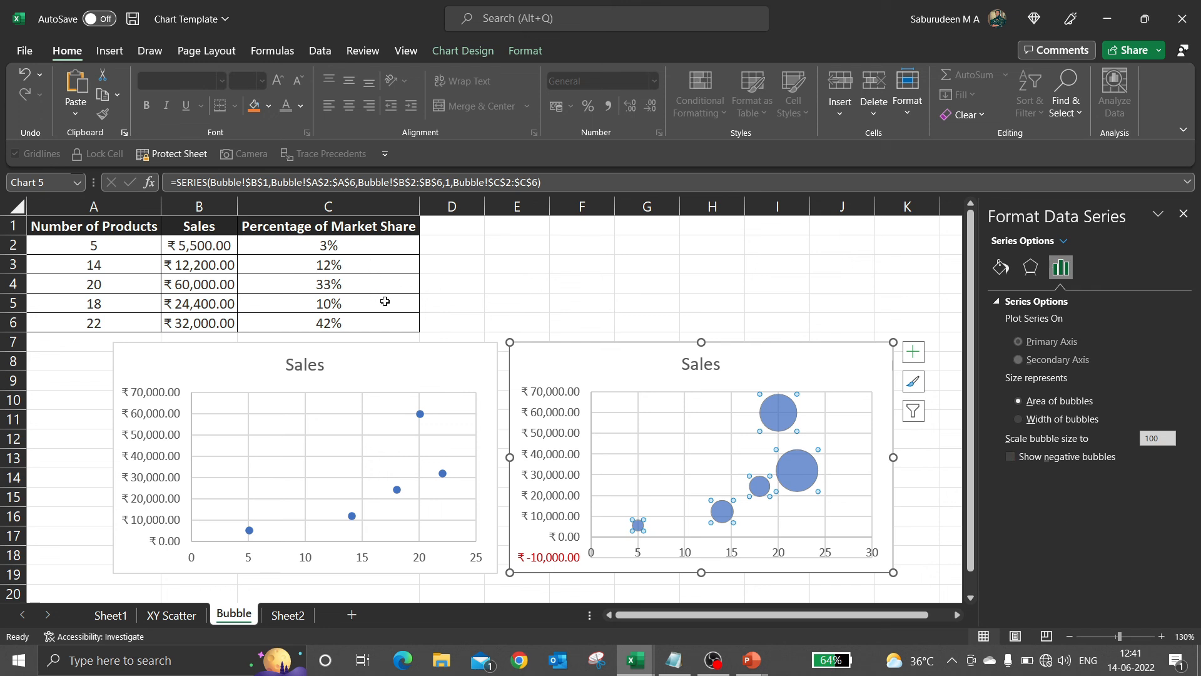
Change the first Percentage of Market Share value in C2 to -3%.
click(310, 248)
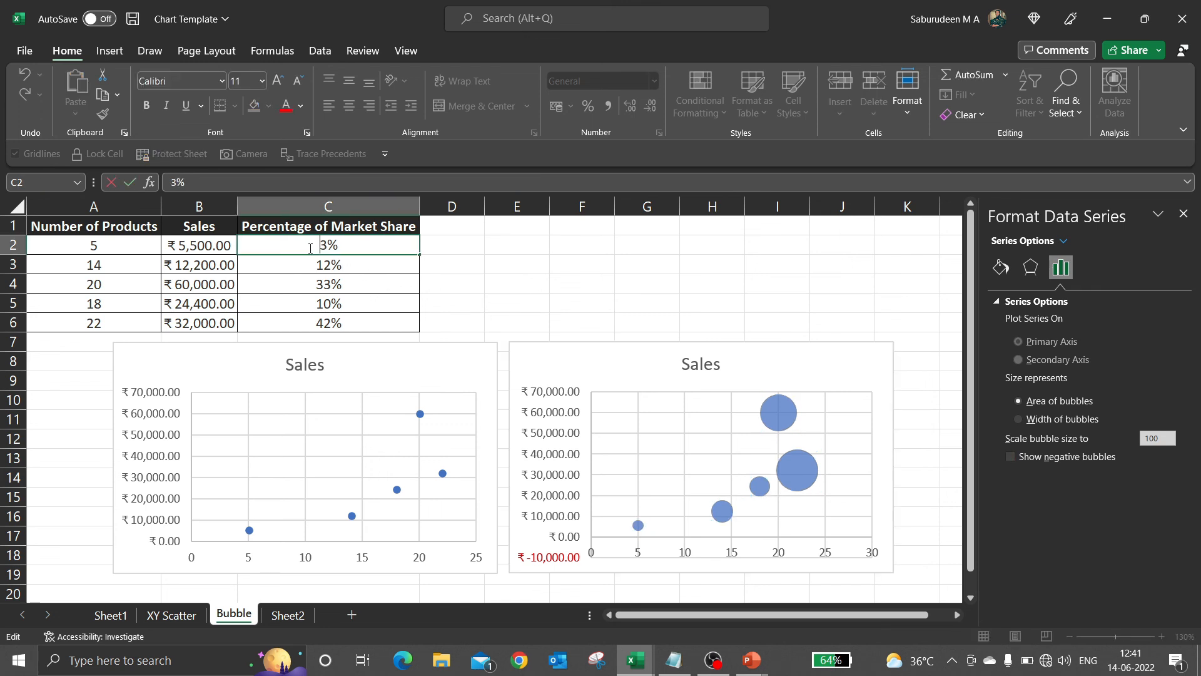
double_click(311, 248)
text(-)
key(Return)
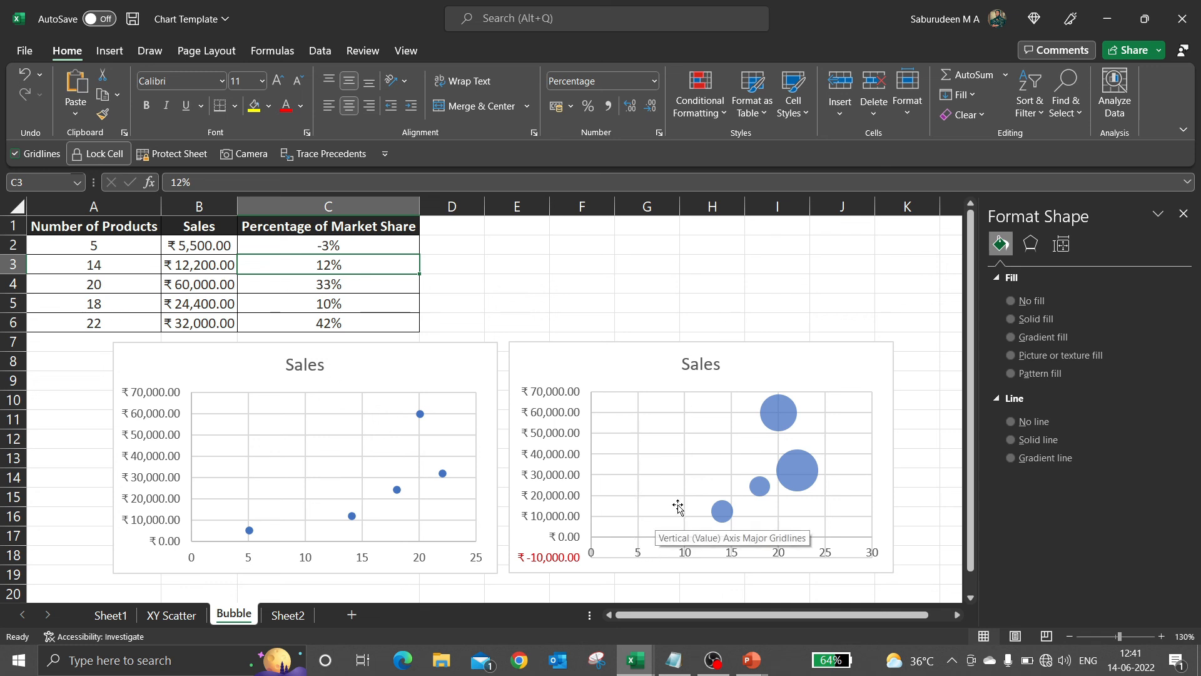
Turn on the display of negative bubbles for the bubble chart's Sales series.
click(789, 487)
click(789, 487)
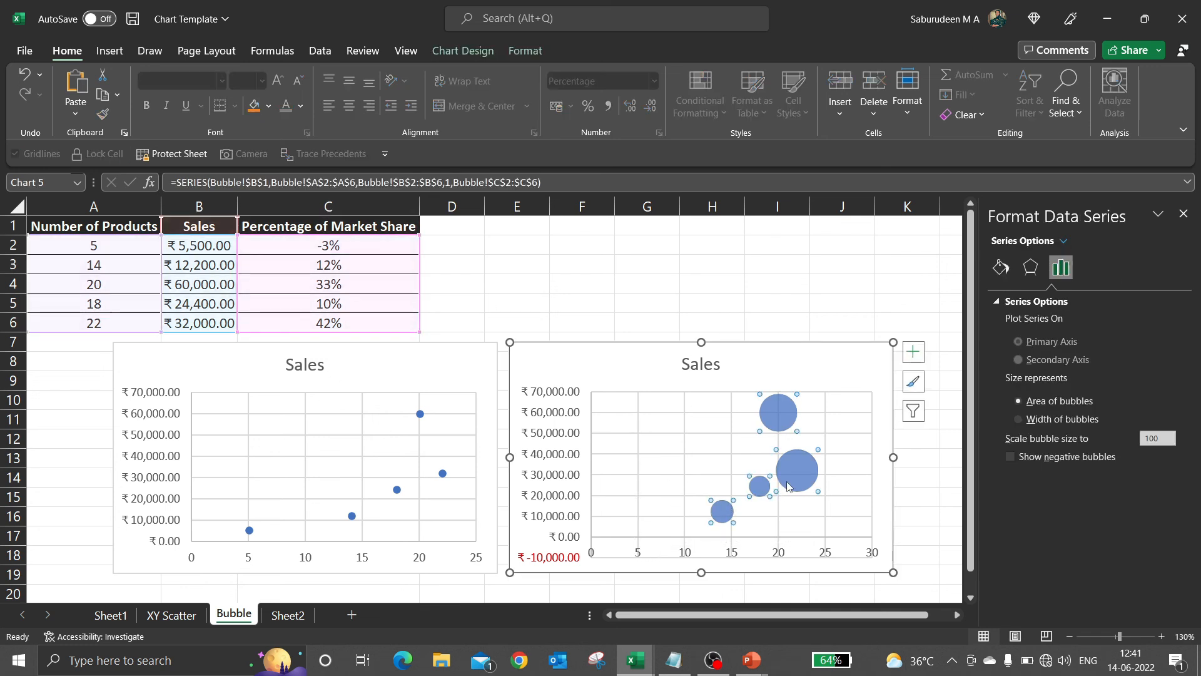
click(1010, 456)
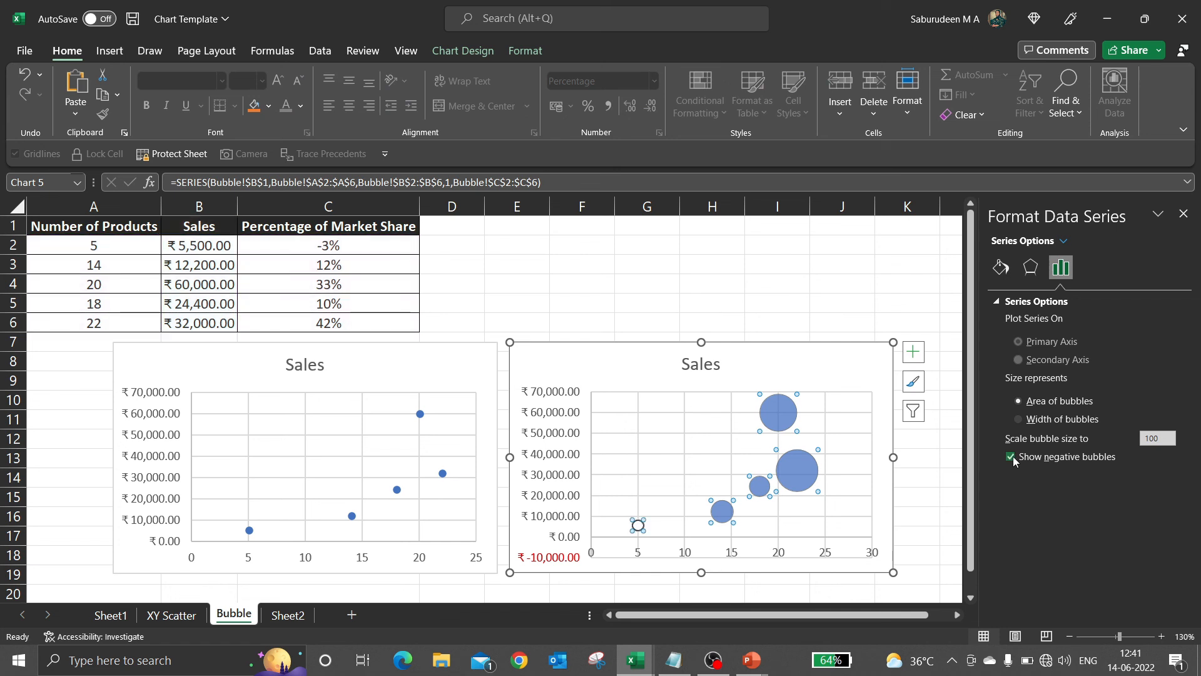
click(898, 312)
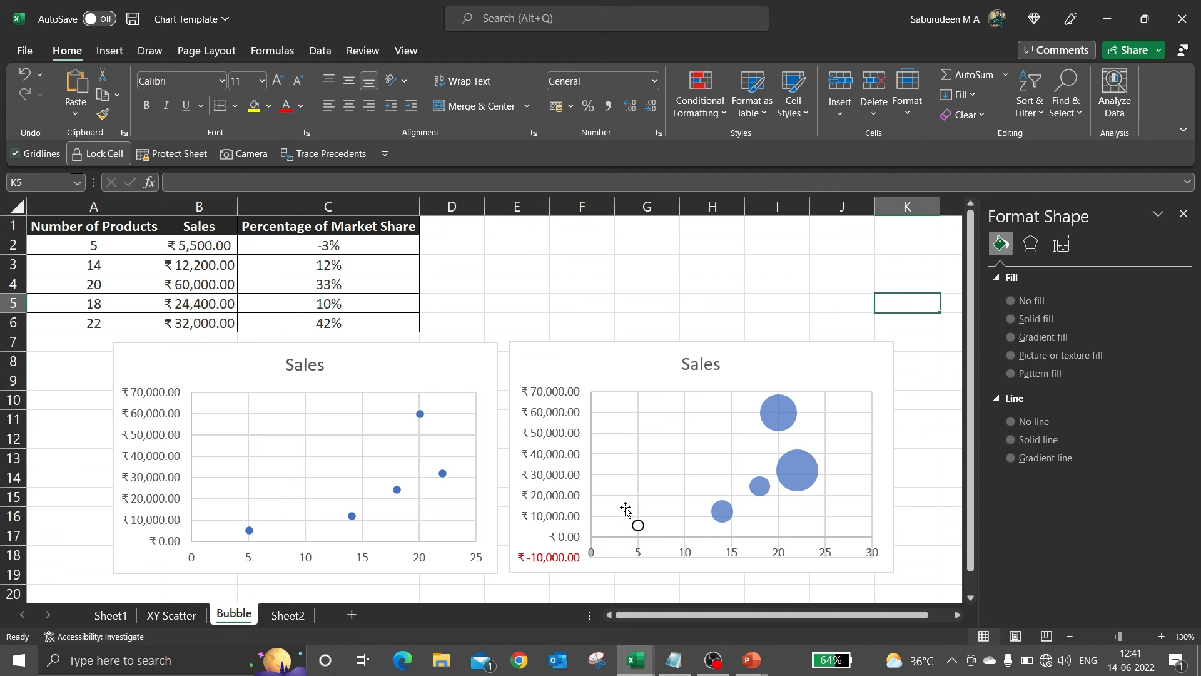
click(682, 318)
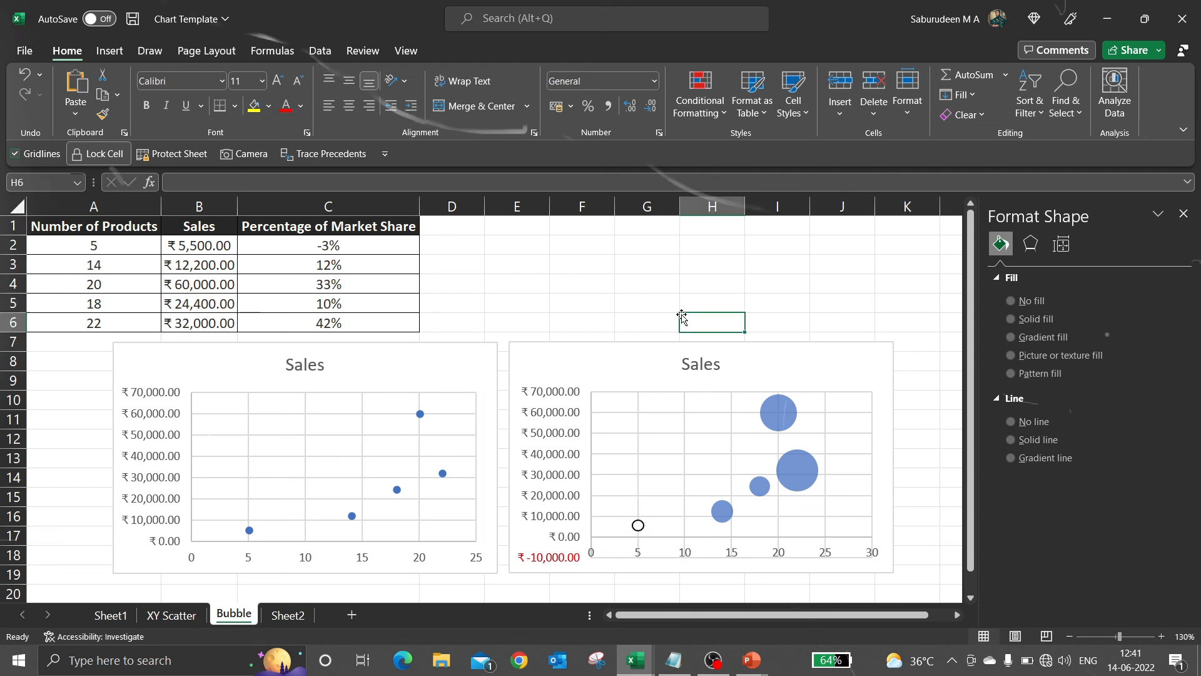